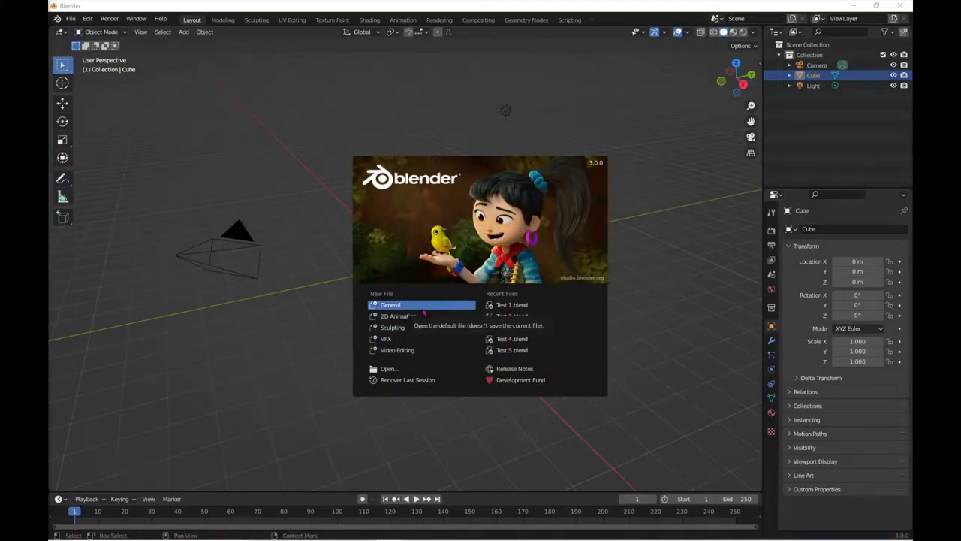
Start a new General scene and save it as Tutorial.blend in the First Video folder
click(406, 306)
click(72, 21)
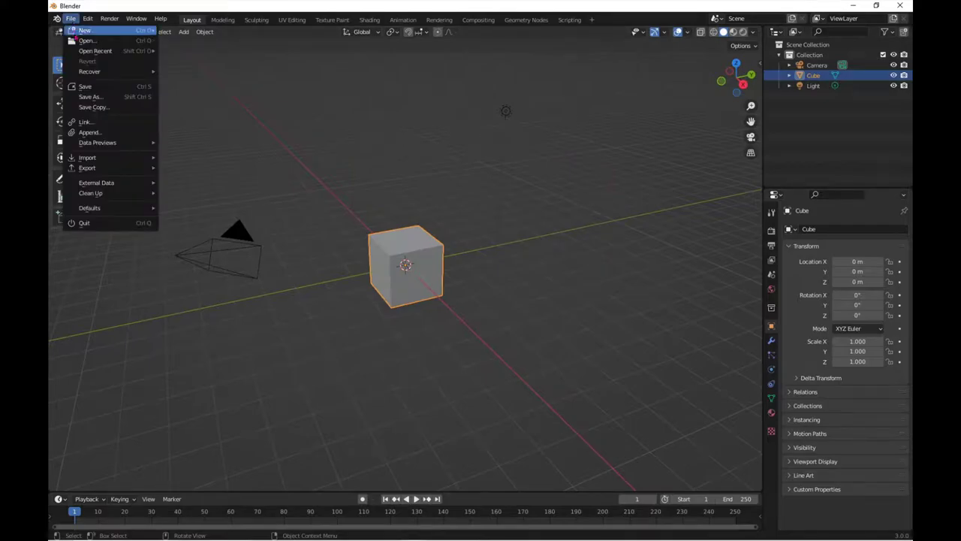
click(119, 98)
click(360, 229)
click(645, 416)
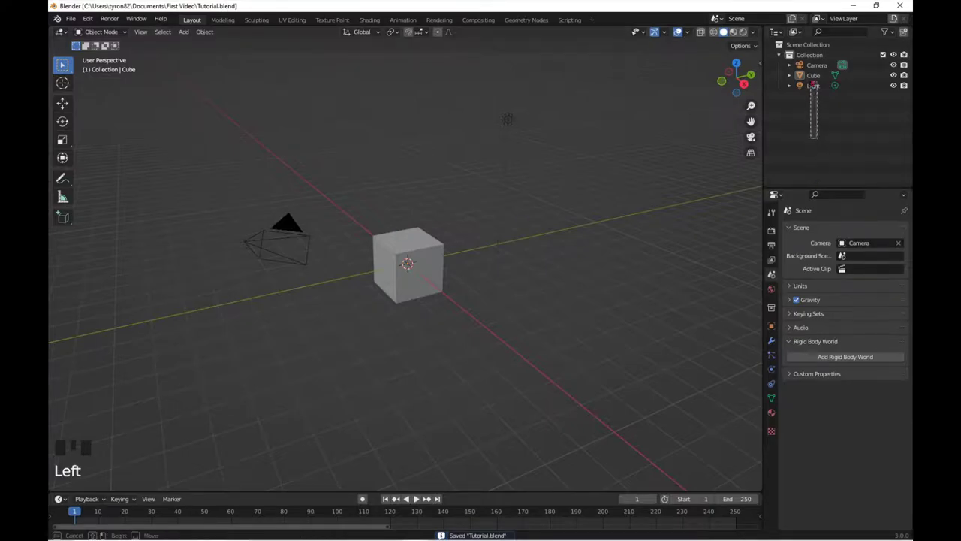
Delete the default camera, cube and light together with their collection
drag(809, 59, 808, 59)
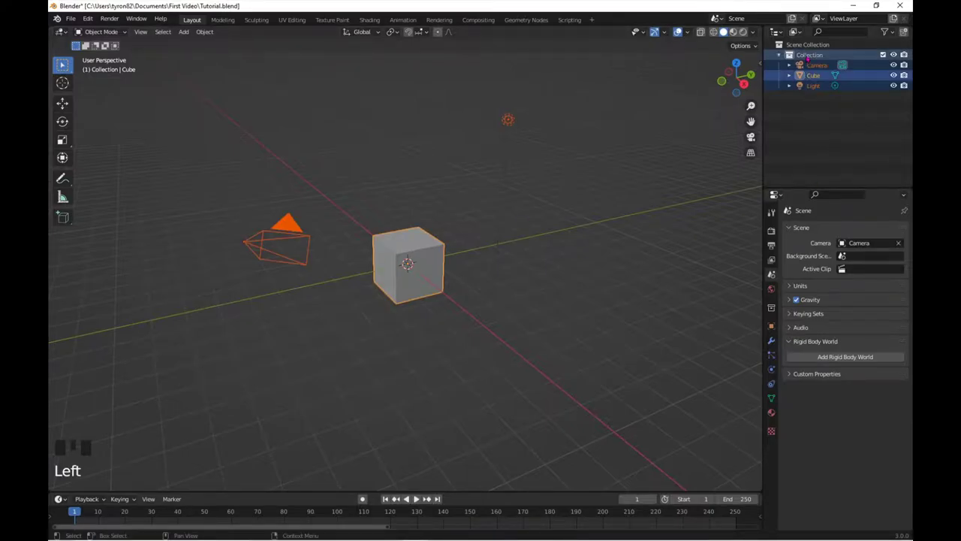
right_click(809, 58)
click(732, 95)
Import the MMD model Noelle.pmx from the Noelle (updated) folder
key(n)
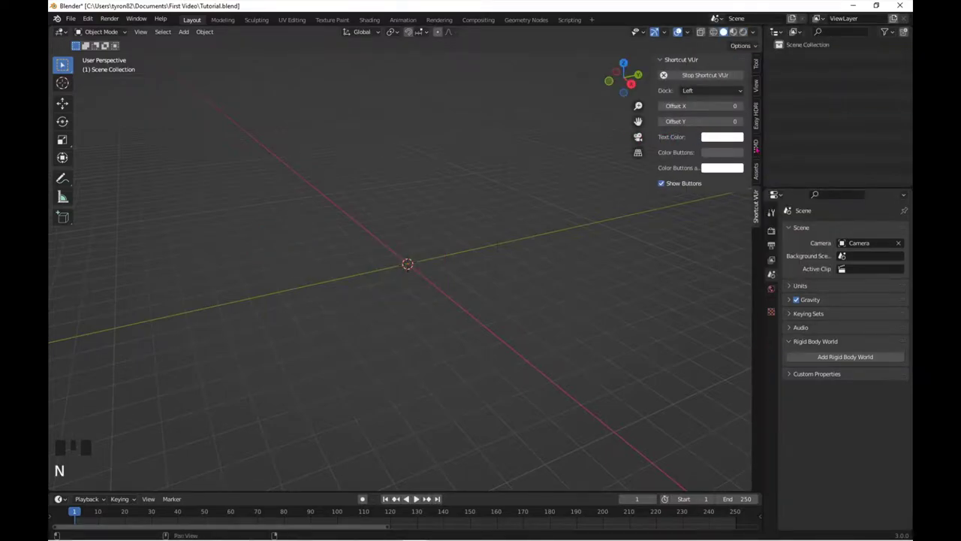
click(755, 145)
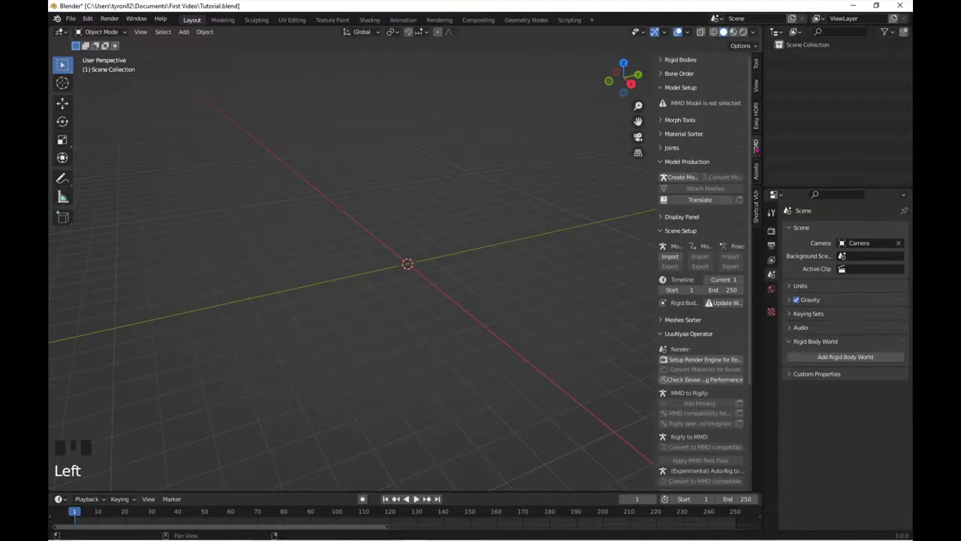
click(669, 257)
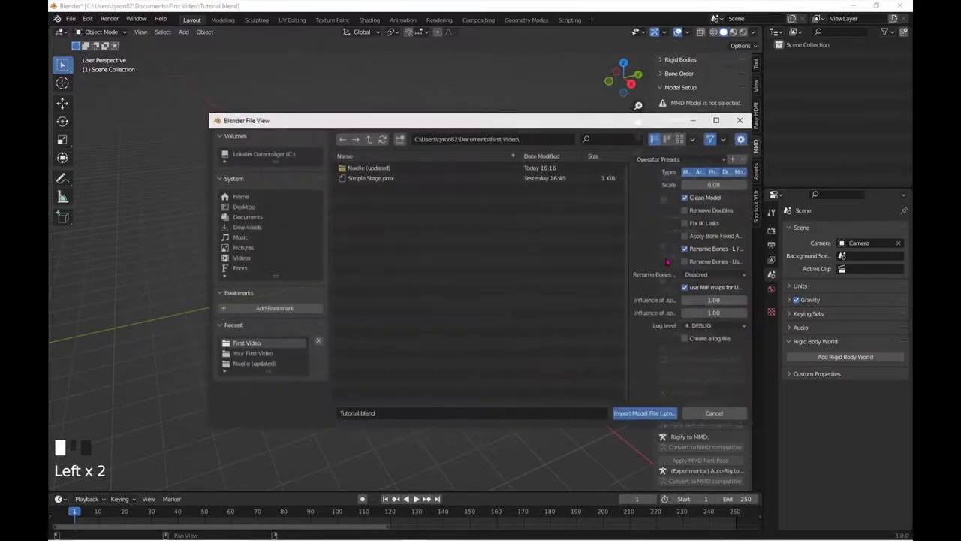
double_click(488, 167)
double_click(485, 200)
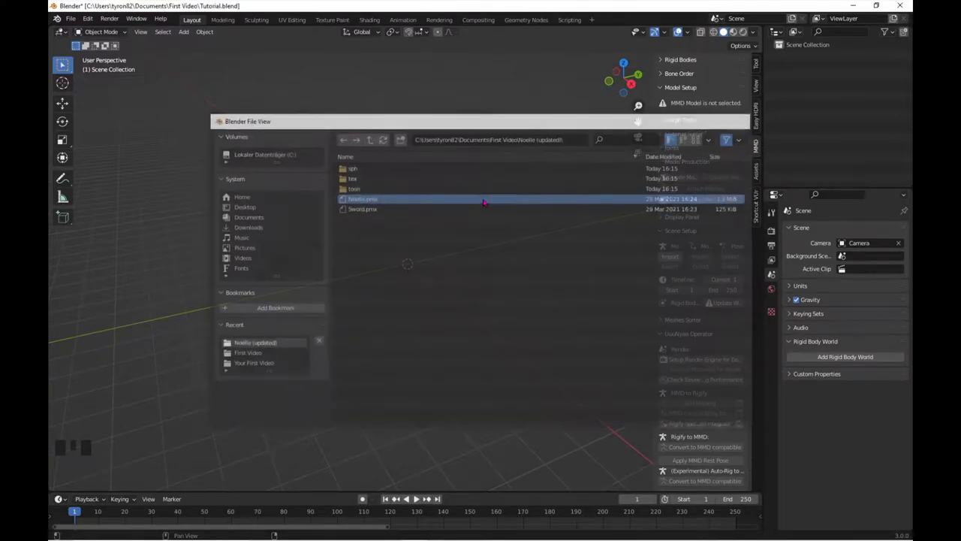
shift+middle_drag(482, 202, 533, 294)
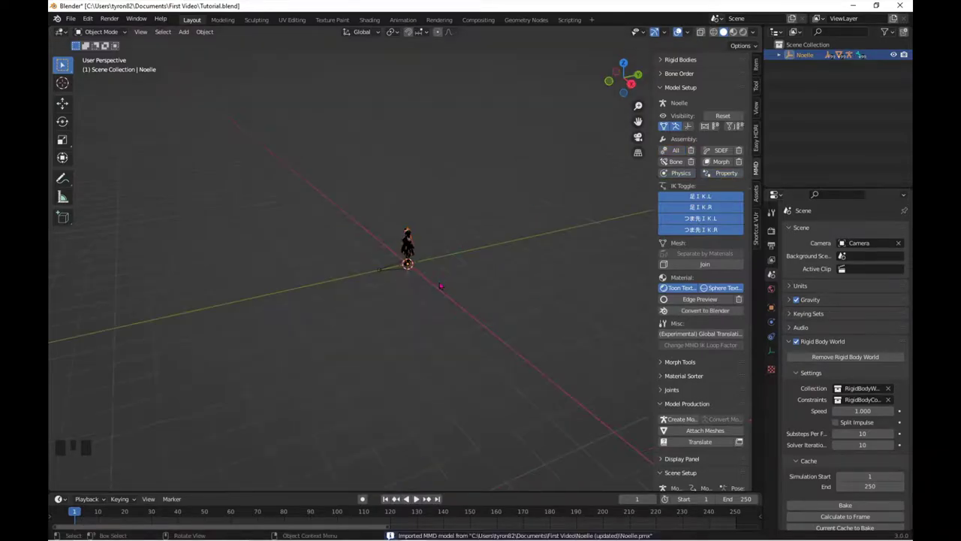
Run the full MMD assembly on the imported Noelle model and deselect it
scroll(428, 284, up, 11)
middle_drag(428, 284, 492, 251)
shift+middle_drag(481, 167, 479, 307)
scroll(493, 316, up, 3)
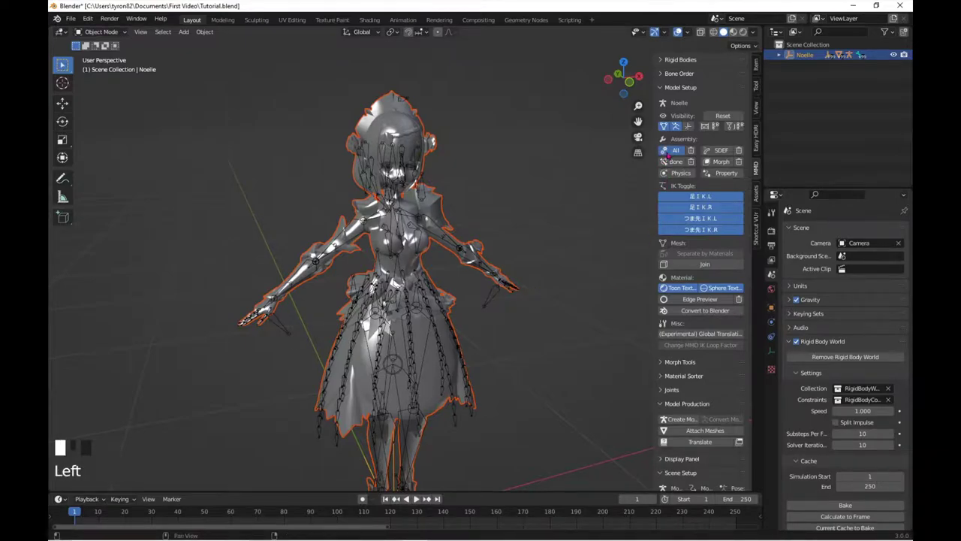
click(582, 205)
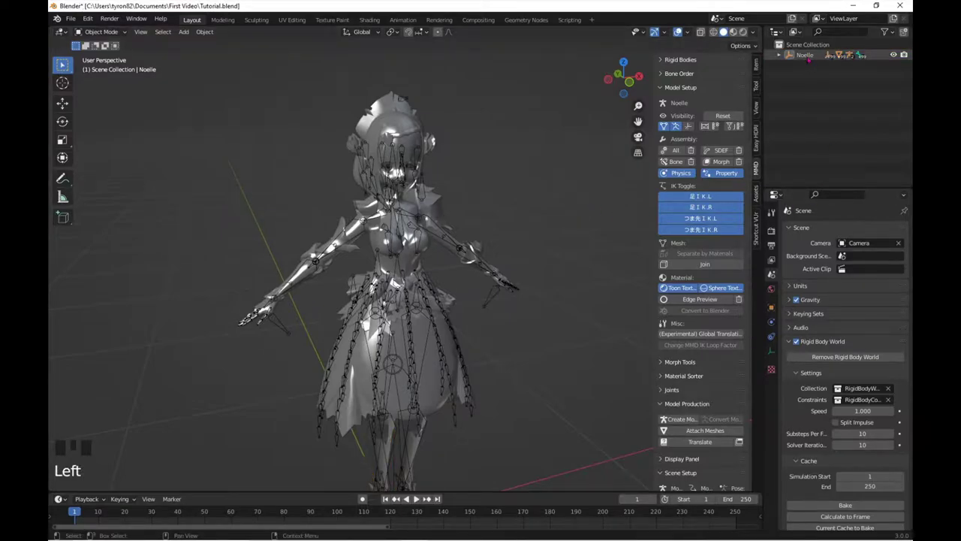
Import the motion Copyright free dance.vmd onto the Noelle root with a margin of 60, and update the rigid body world
click(808, 61)
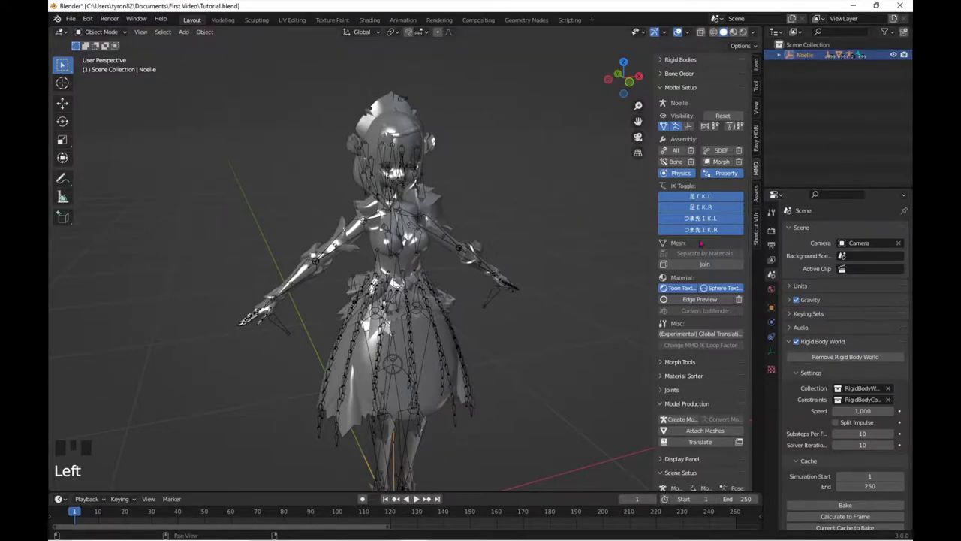
scroll(702, 254, down, 8)
click(700, 333)
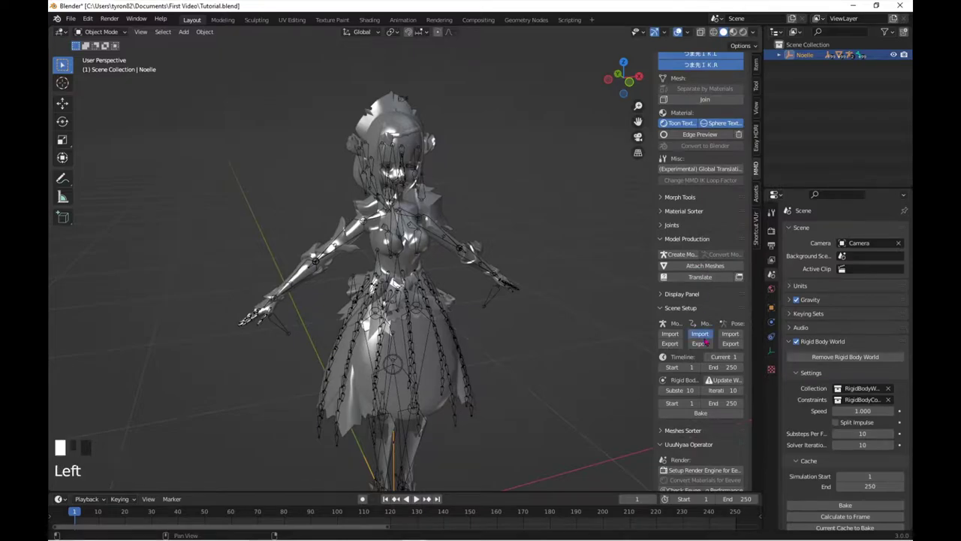
click(466, 178)
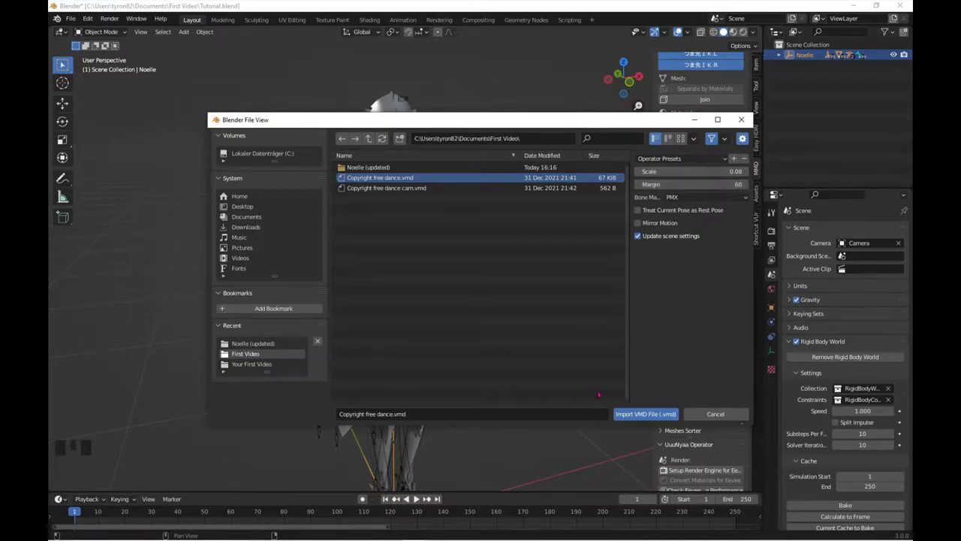
click(623, 415)
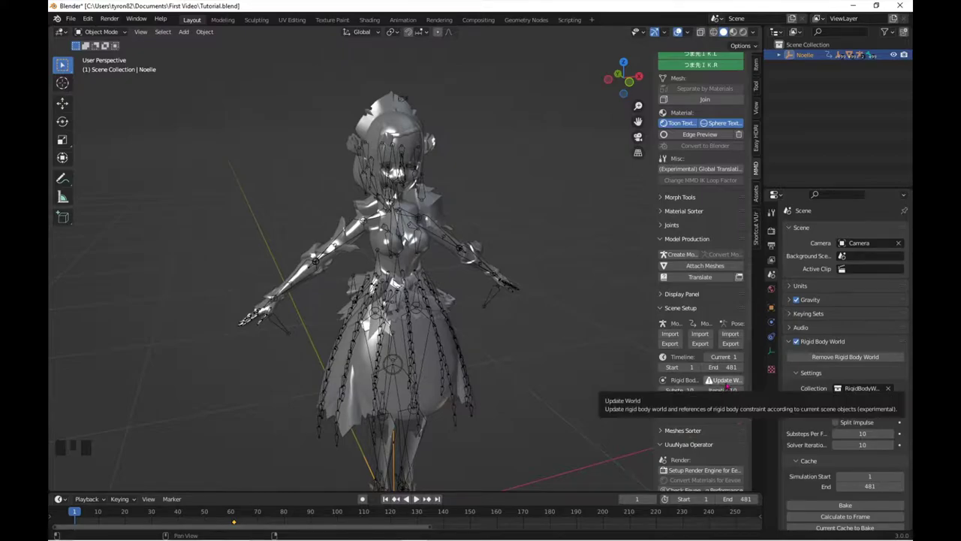
click(728, 385)
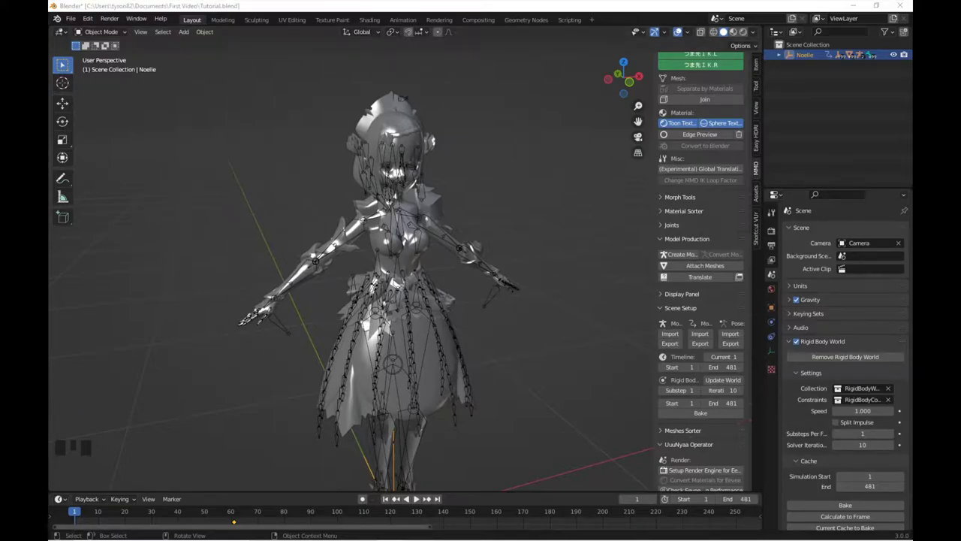
Add a camera and import the motion Copyright free dance cam.vmd onto it with a margin of 60
click(542, 374)
key(shift+a)
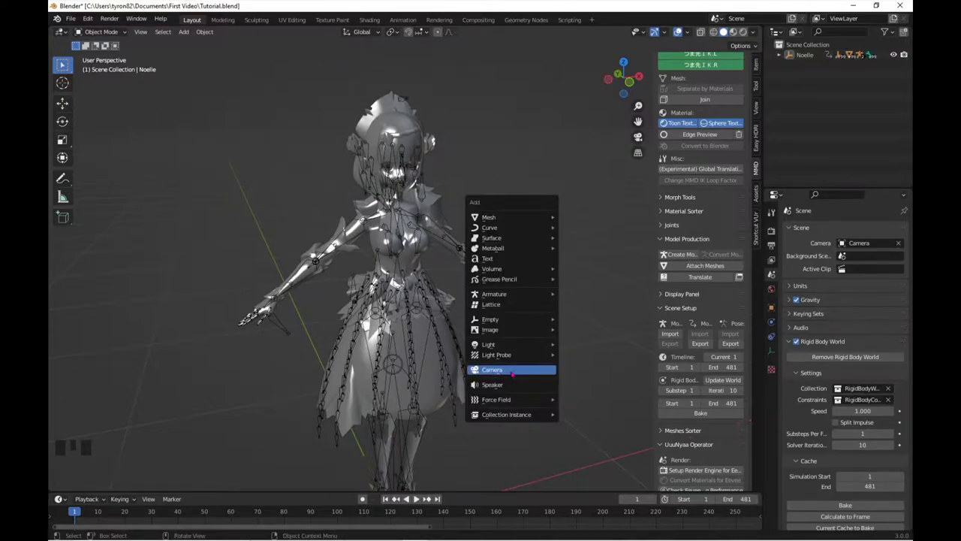
click(513, 371)
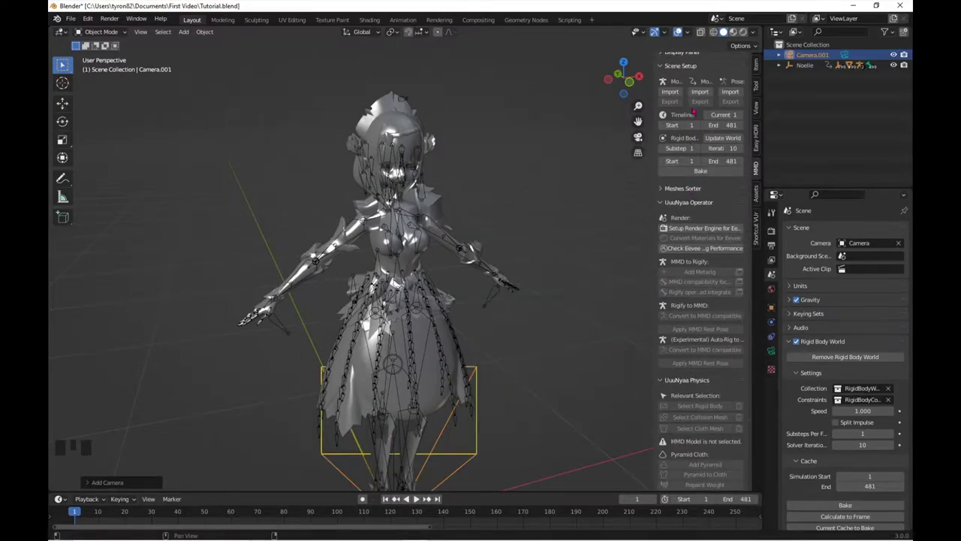
click(699, 92)
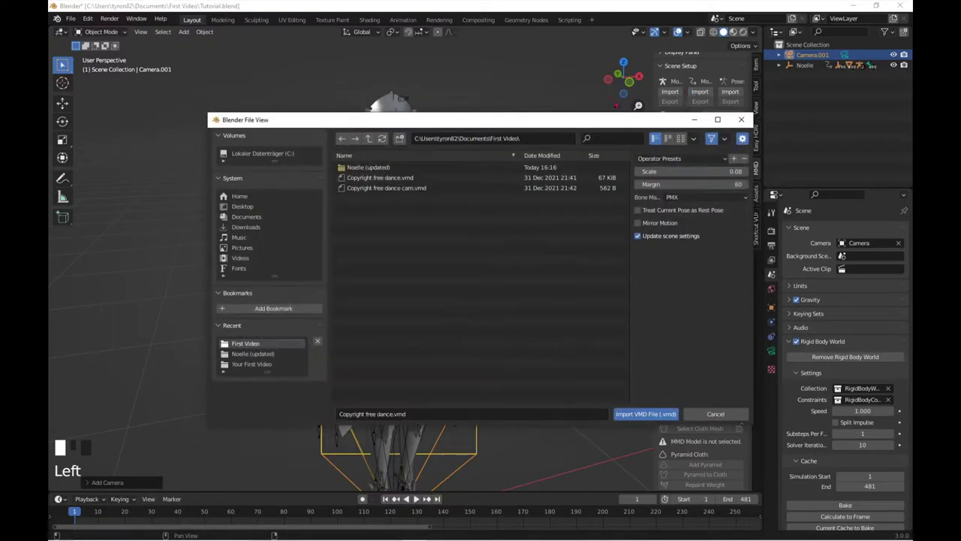
double_click(423, 190)
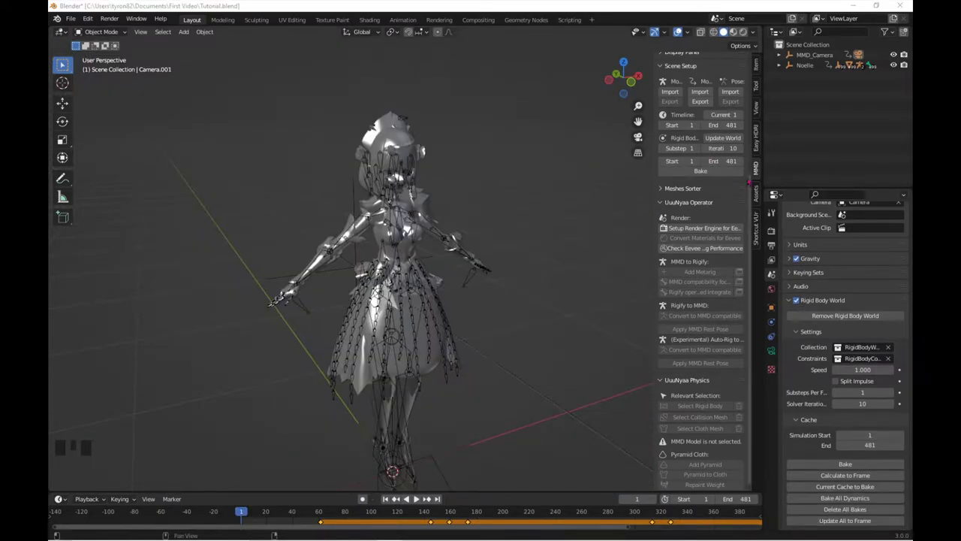
Bake the rigid body physics for frames 1 to 481 and save the file
click(771, 275)
click(815, 300)
click(814, 341)
scroll(830, 406, down, 5)
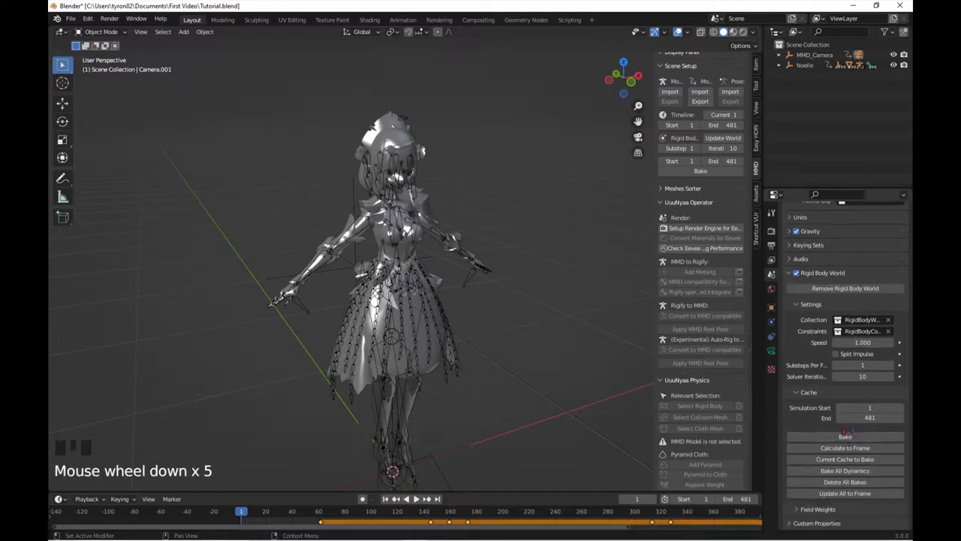
click(703, 171)
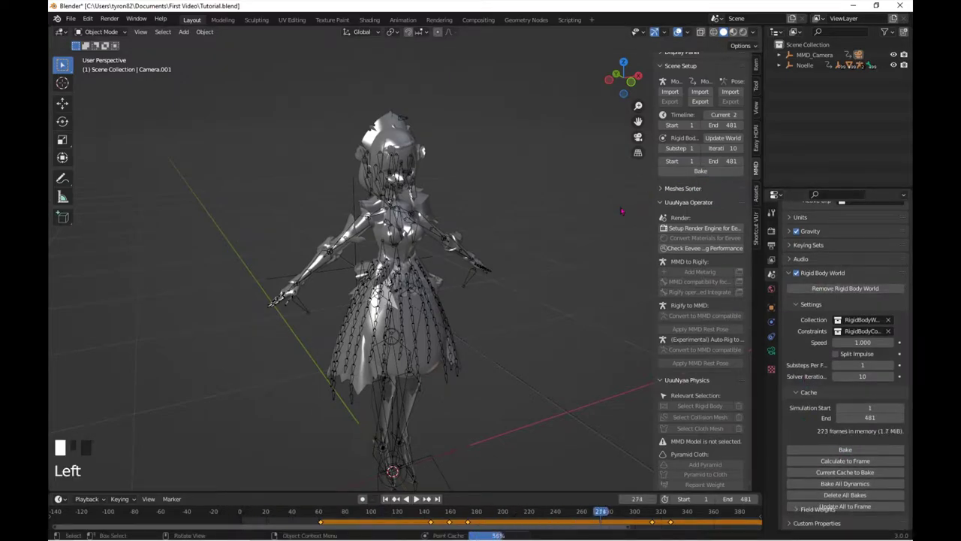
key(ctrl+s)
Play the animation and examine the dance and camera motion both through the camera and from a free view
click(416, 499)
click(638, 137)
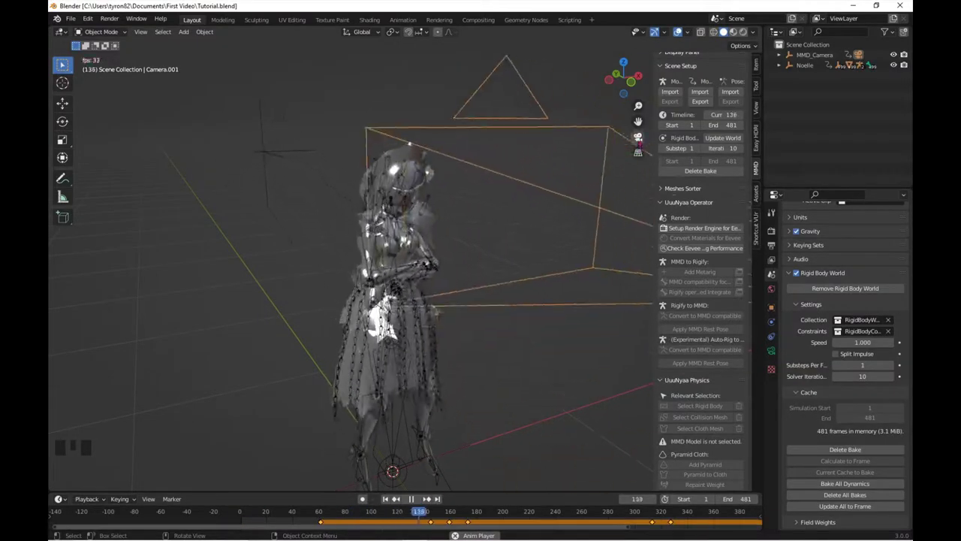
click(638, 136)
scroll(571, 225, down, 3)
right_click(538, 280)
click(539, 281)
click(638, 137)
click(637, 137)
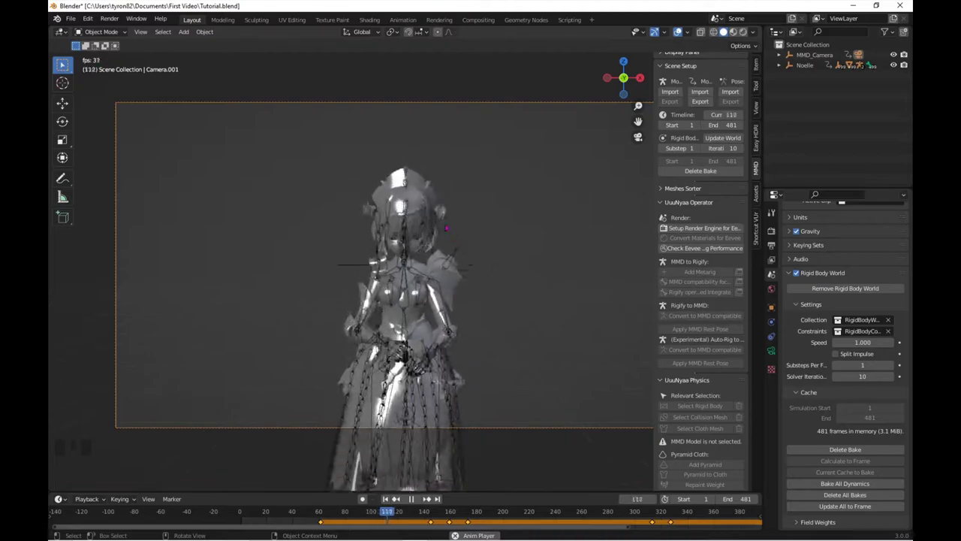
middle_drag(514, 246, 520, 272)
scroll(520, 272, down, 2)
Hide the Noelle model's armature, keeping its mesh displayed
click(409, 331)
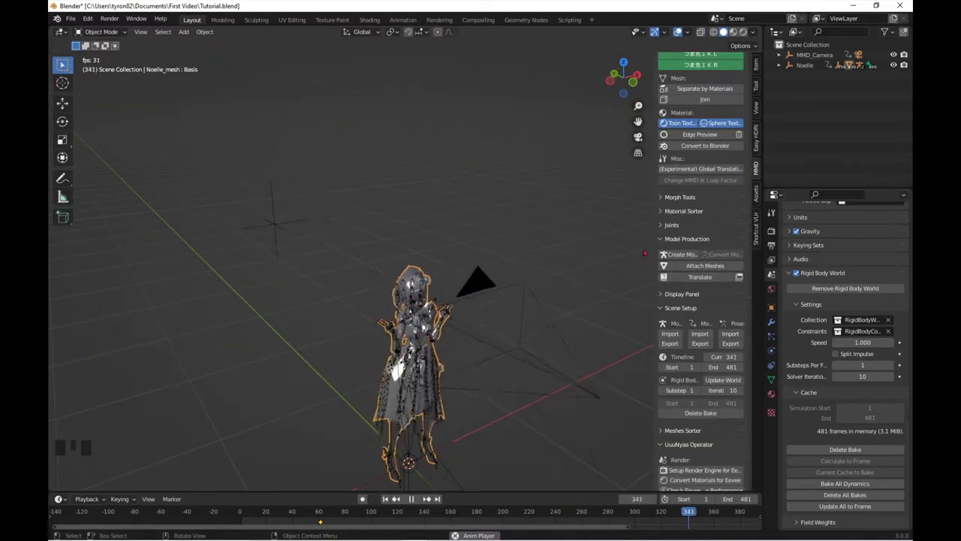
scroll(697, 143, up, 10)
scroll(451, 300, up, 6)
click(676, 126)
click(664, 127)
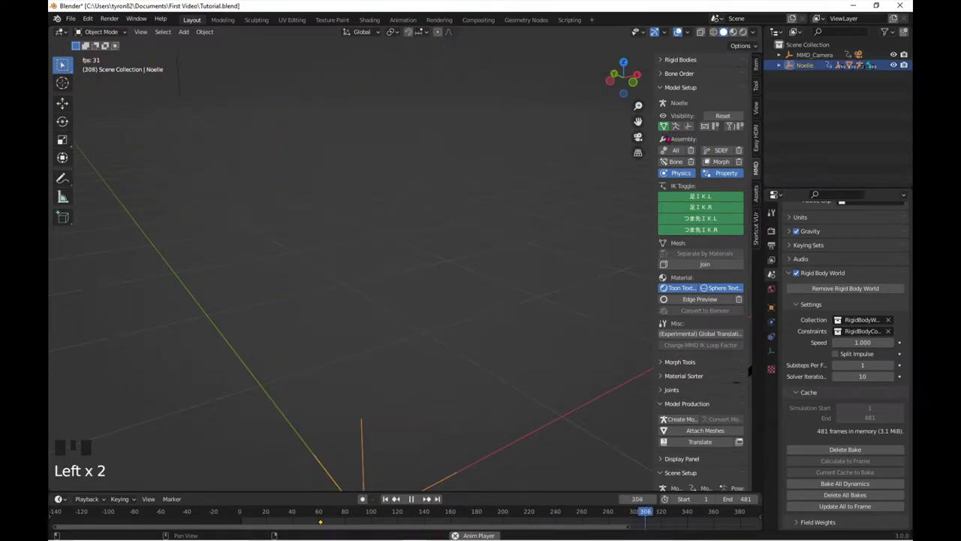
click(688, 127)
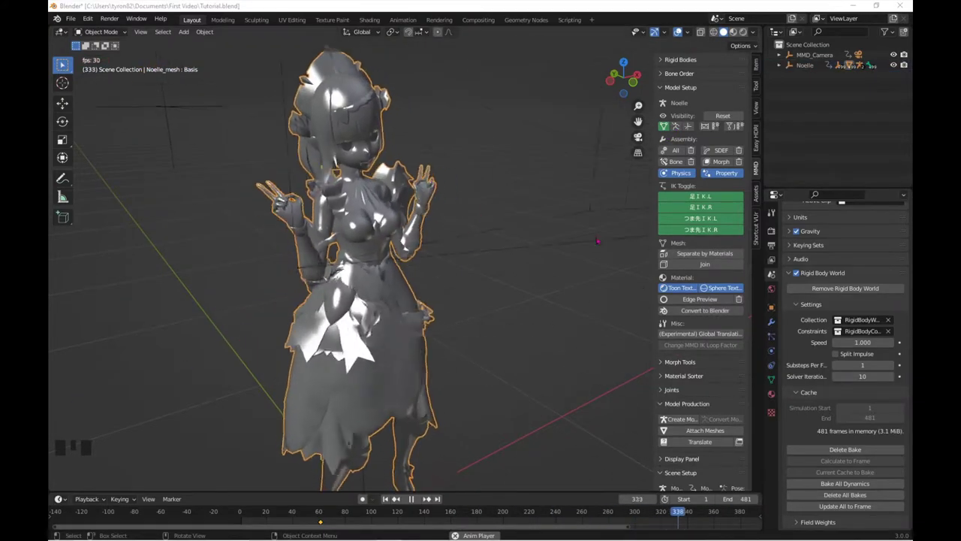
Show the model's joints during playback and hide them again
click(728, 128)
click(728, 127)
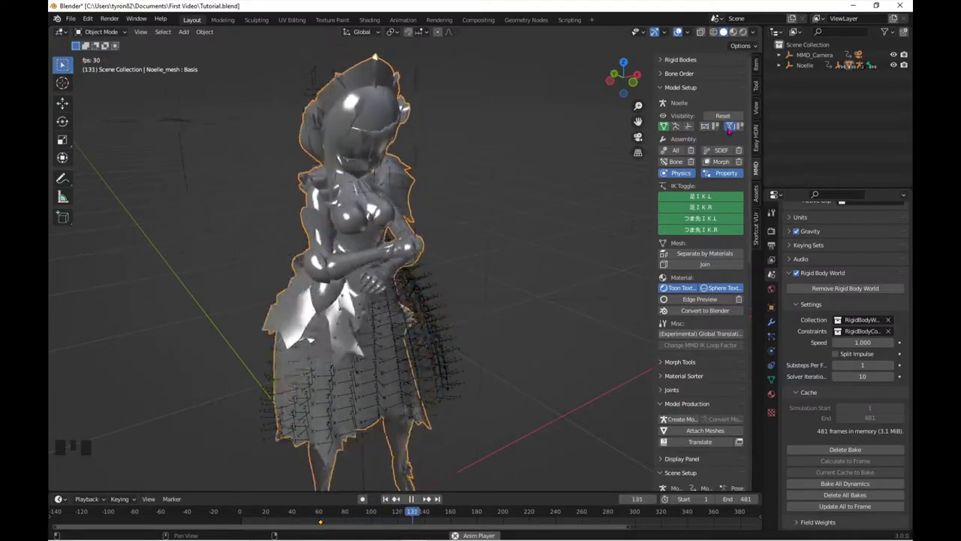
click(728, 128)
click(729, 127)
click(728, 128)
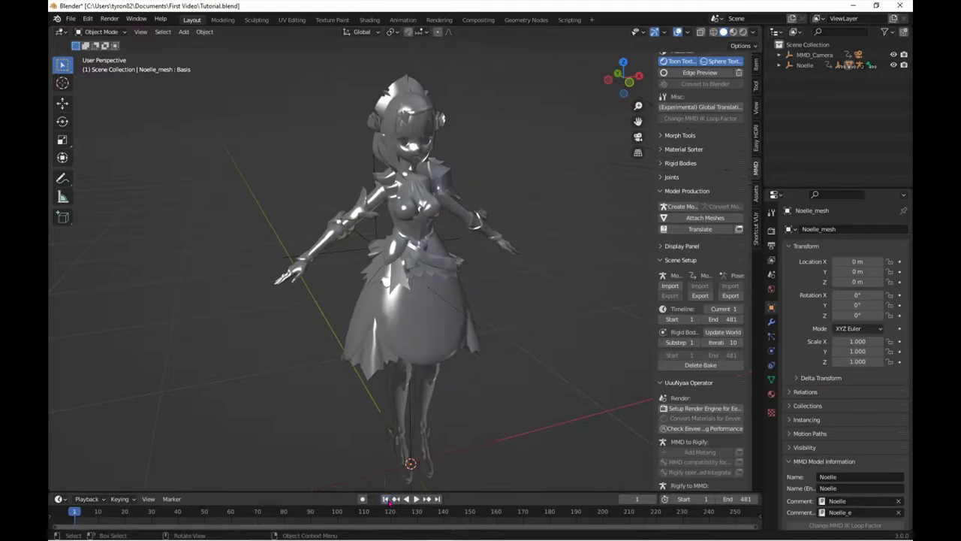
Set the rigid body iterations to 60 and import Copyright free dance.vmd onto the Noelle mesh with a margin of 60
click(712, 364)
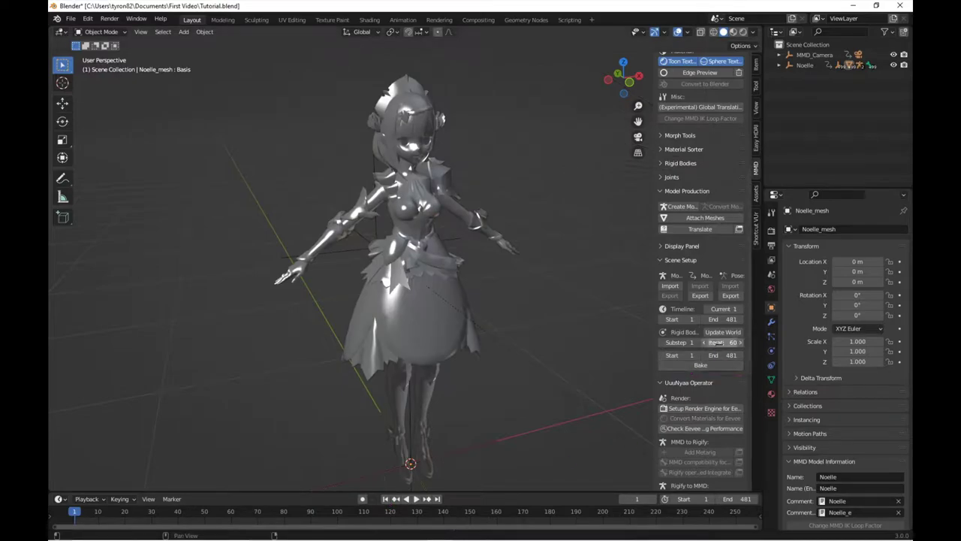
click(452, 311)
click(700, 285)
click(556, 178)
click(666, 185)
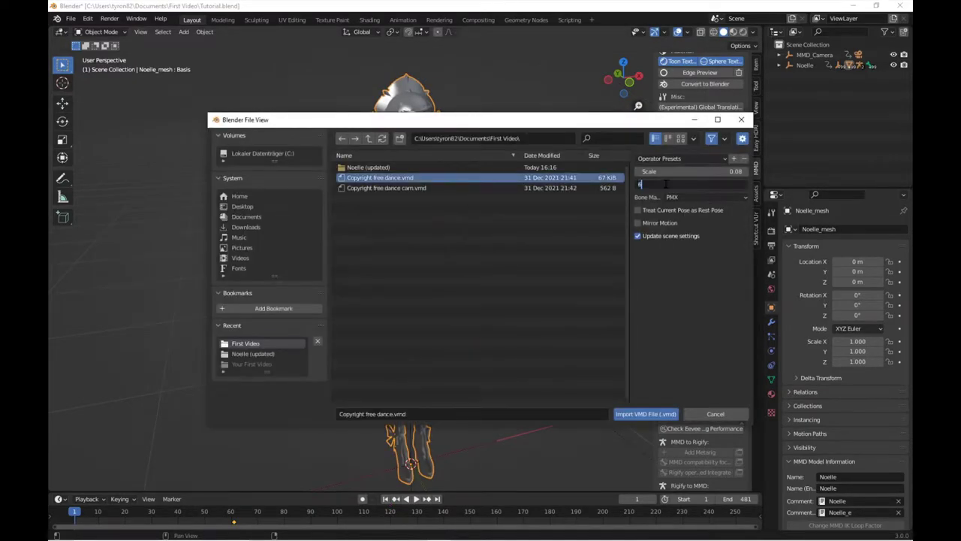
key(Return)
click(646, 414)
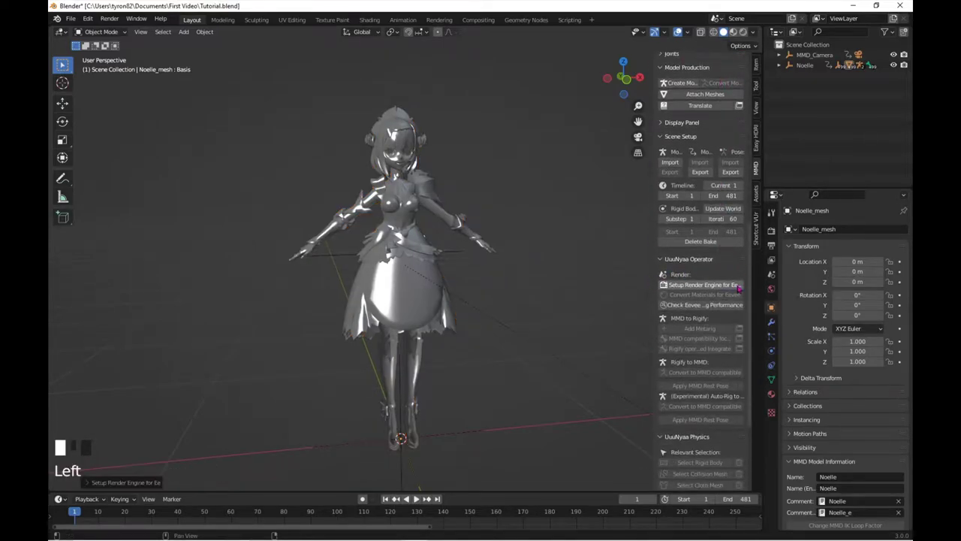
Convert the Noelle mesh's materials for Eevee and inspect the model in another viewport shading mode
click(394, 129)
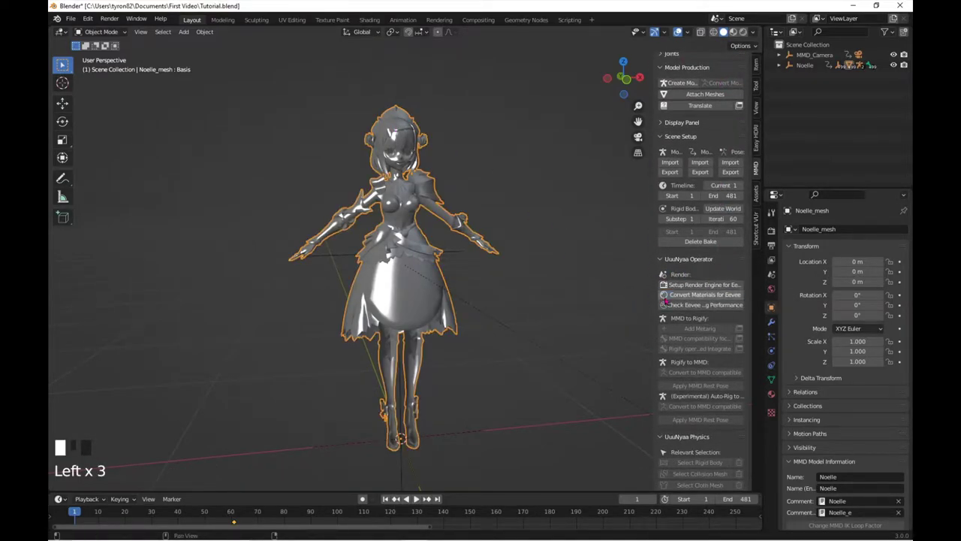
key(z)
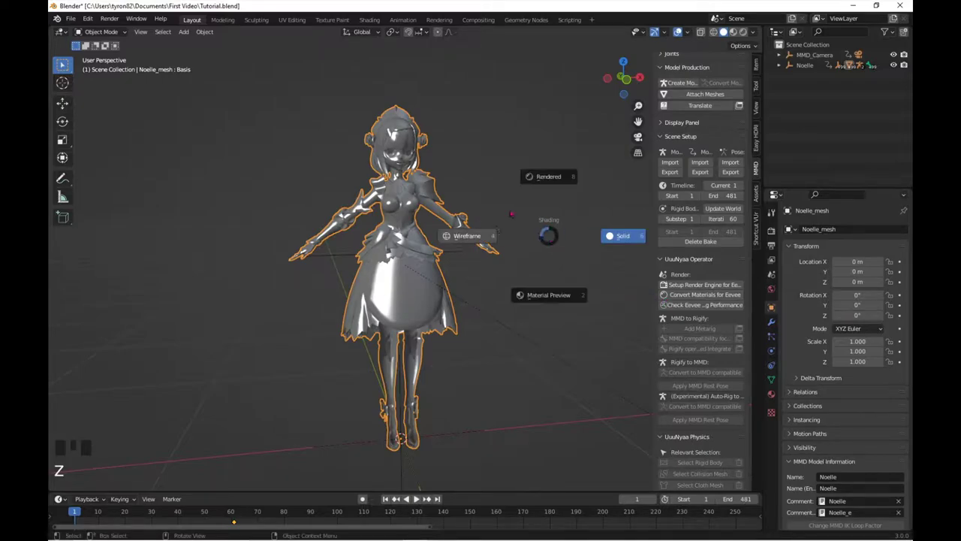
click(598, 223)
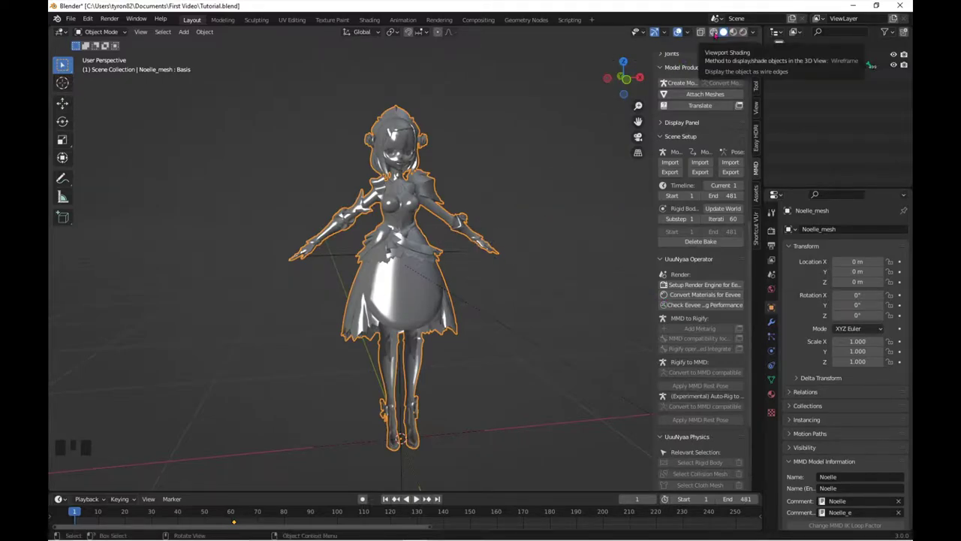
key(z)
click(446, 187)
scroll(446, 268, up, 4)
mouse_move(446, 268)
middle_down()
mouse_move(510, 286)
mouse_move(461, 272)
middle_up()
scroll(461, 272, down, 3)
Enable the Cavity option for the solid viewport shading
key(z)
click(518, 259)
click(754, 31)
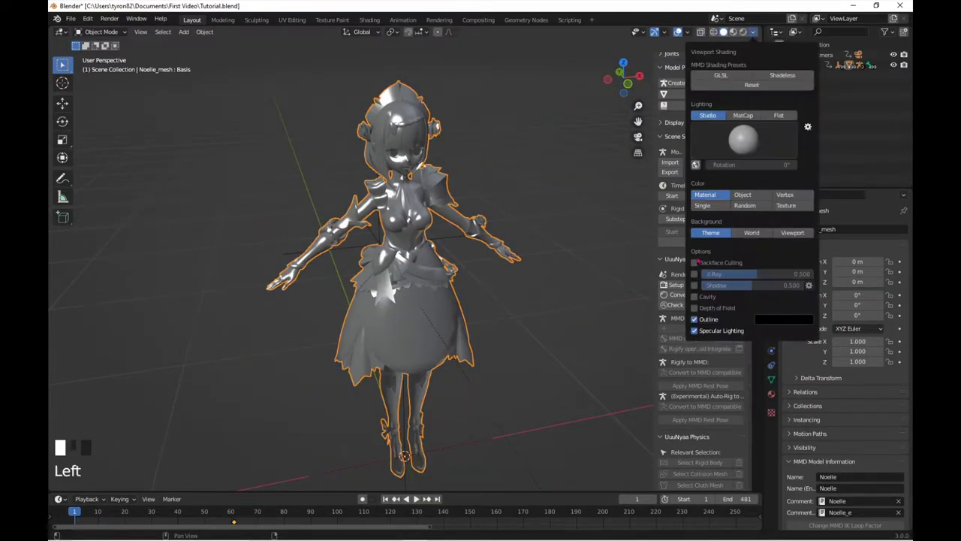
click(694, 297)
mouse_move(500, 264)
middle_down()
mouse_move(445, 260)
mouse_move(490, 245)
mouse_move(510, 254)
middle_up()
Compare the model in Material Preview and Rendered shading, then leave the viewport in Material Preview
key(z)
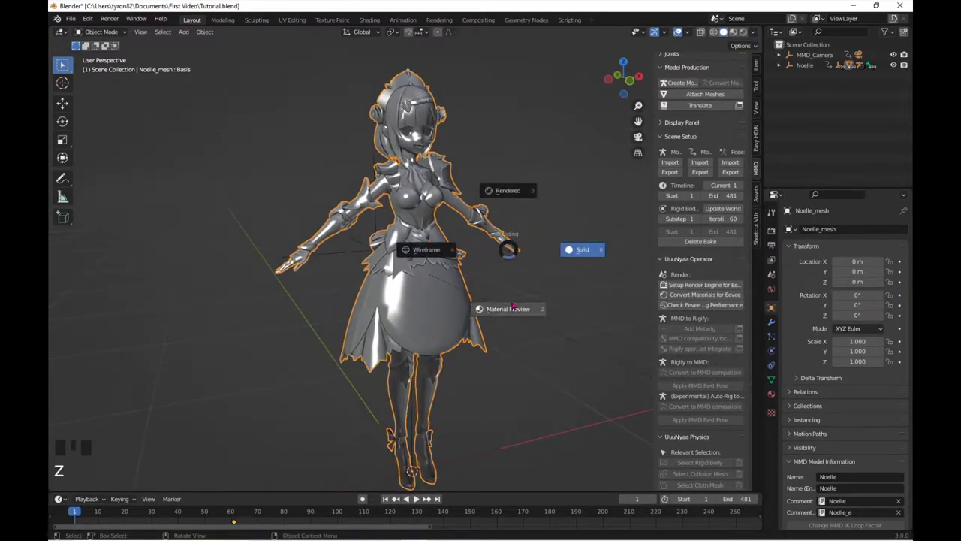
click(508, 308)
mouse_move(509, 307)
middle_down()
mouse_move(564, 304)
mouse_move(508, 302)
middle_up()
key(z)
click(513, 248)
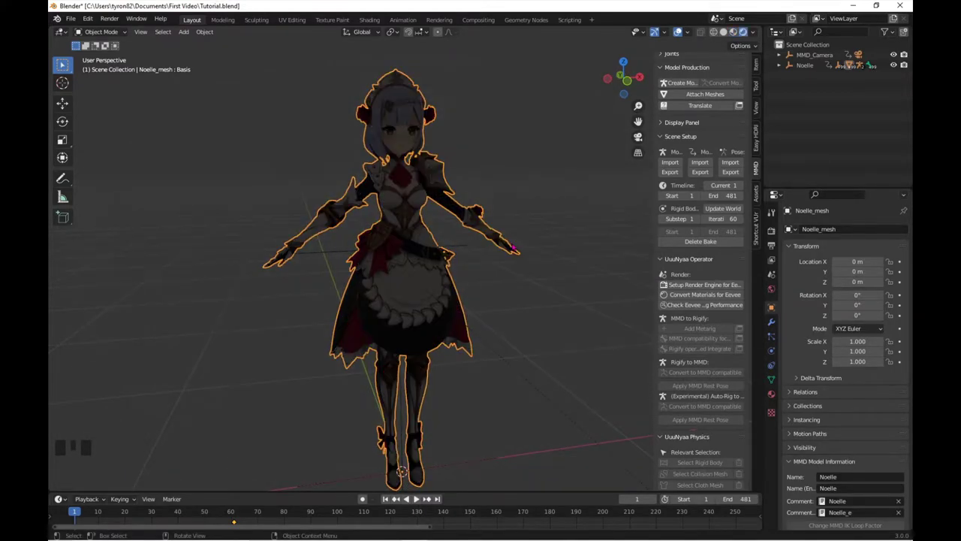
key(z)
click(564, 289)
Assign an MMD UuNyaa preset to the Noelle mesh's second material and go through the following facial materials
click(772, 393)
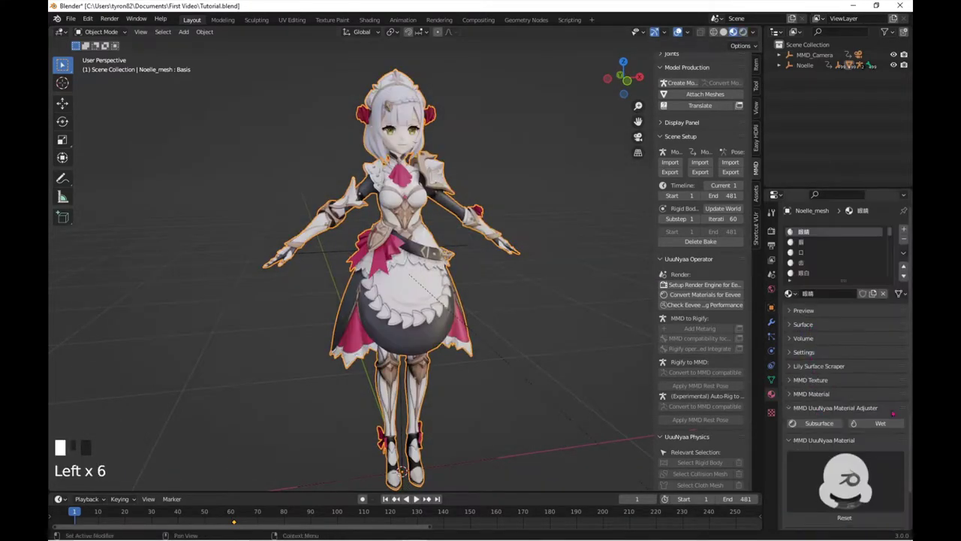
click(839, 242)
click(845, 384)
click(572, 172)
click(835, 252)
click(835, 263)
click(836, 273)
scroll(835, 263, down, 2)
Apply the Skin Bump preset with a scale of 120 and the Subsurface adjuster to the face material 脸
click(836, 263)
click(845, 384)
click(508, 189)
click(829, 506)
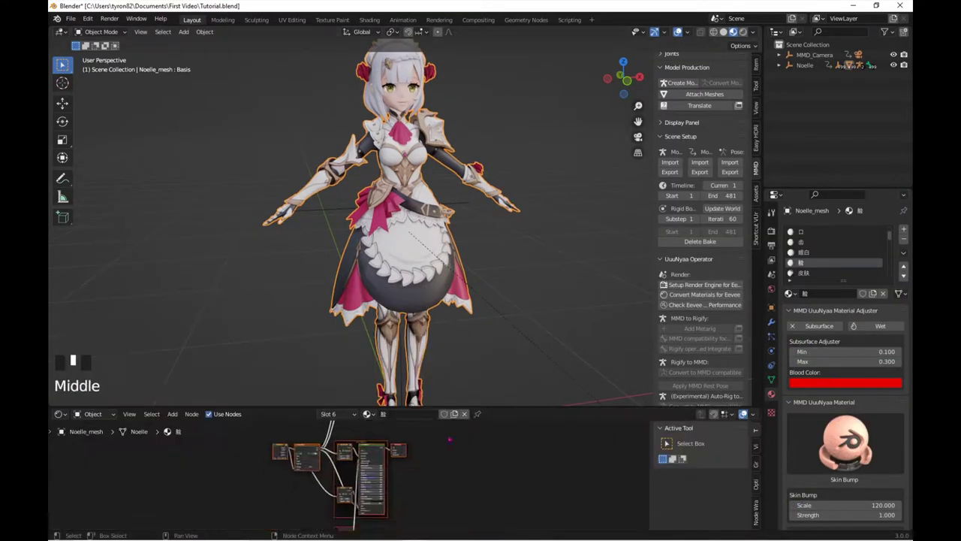
scroll(833, 255, down, 2)
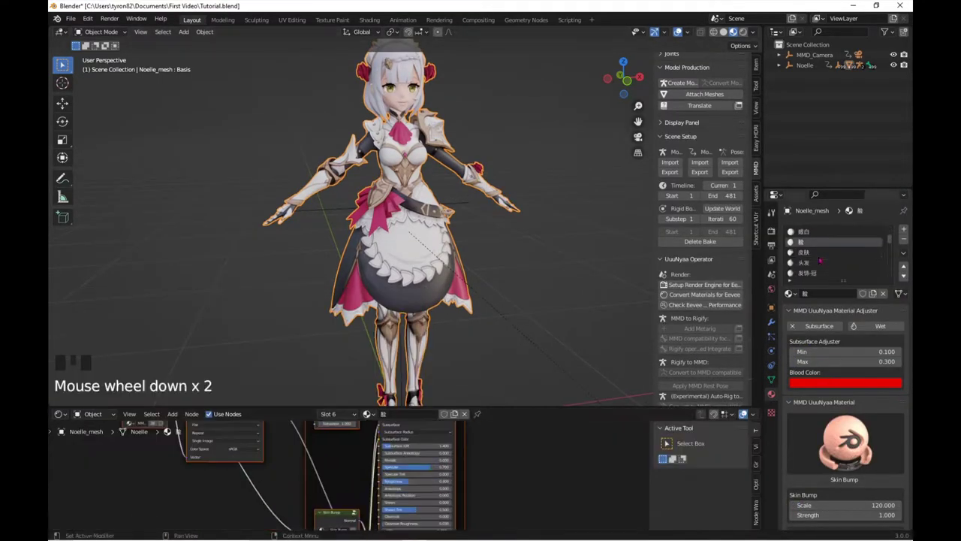
Edit the subsurface adjuster's minimum value for the skin material 皮肤
click(803, 253)
click(828, 351)
key(Return)
Apply the Hair Matte preset to the hair material 头发 and adjust its specular value
click(805, 263)
click(845, 384)
click(817, 127)
click(495, 457)
Apply UuNyaa presets to the hair ornament materials, using Metal Noble for 发饰-盾
click(807, 273)
click(845, 385)
scroll(509, 294, up, 6)
scroll(507, 292, down, 3)
Apply the Fabric Silk preset to the outfit materials that follow the hair ornaments in the slot list
click(845, 379)
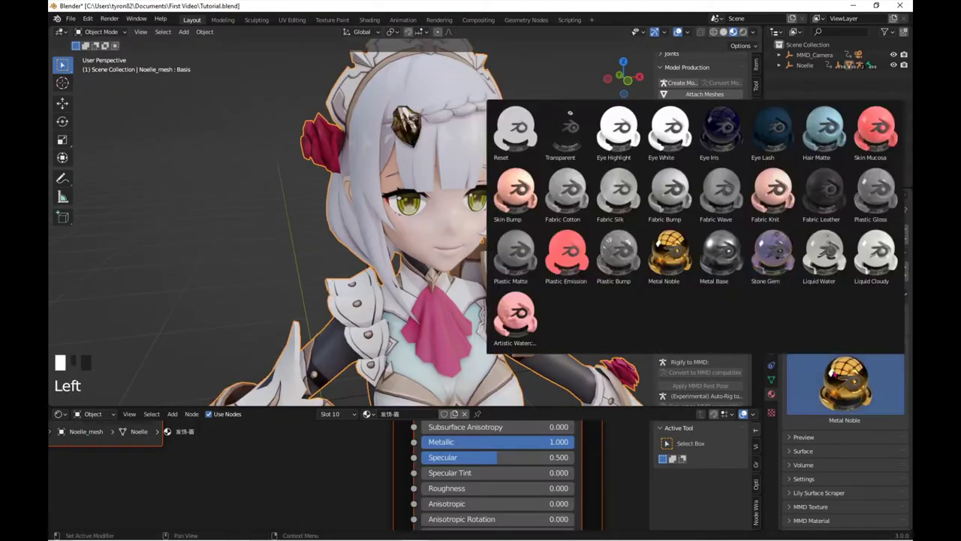
click(618, 188)
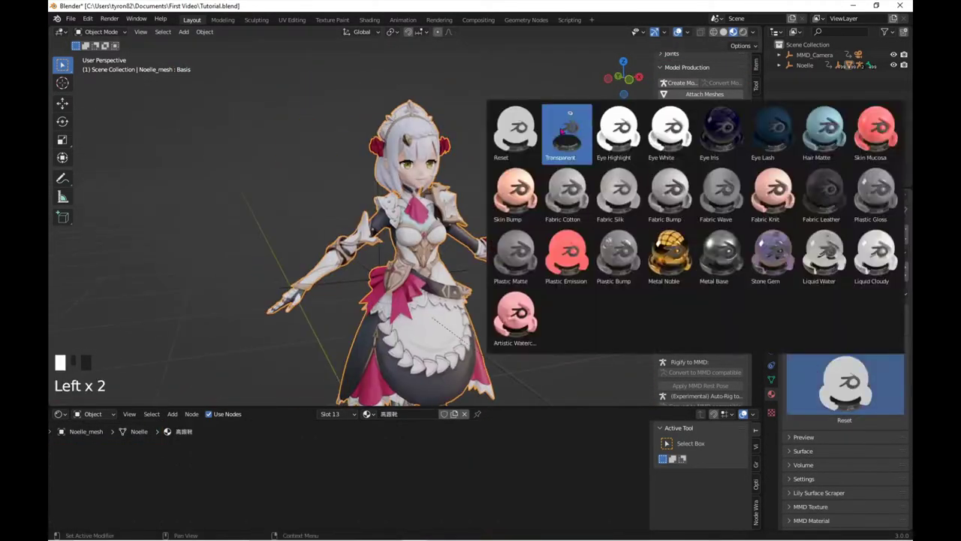
click(626, 191)
middle_drag(578, 248, 600, 225)
scroll(600, 225, up, 4)
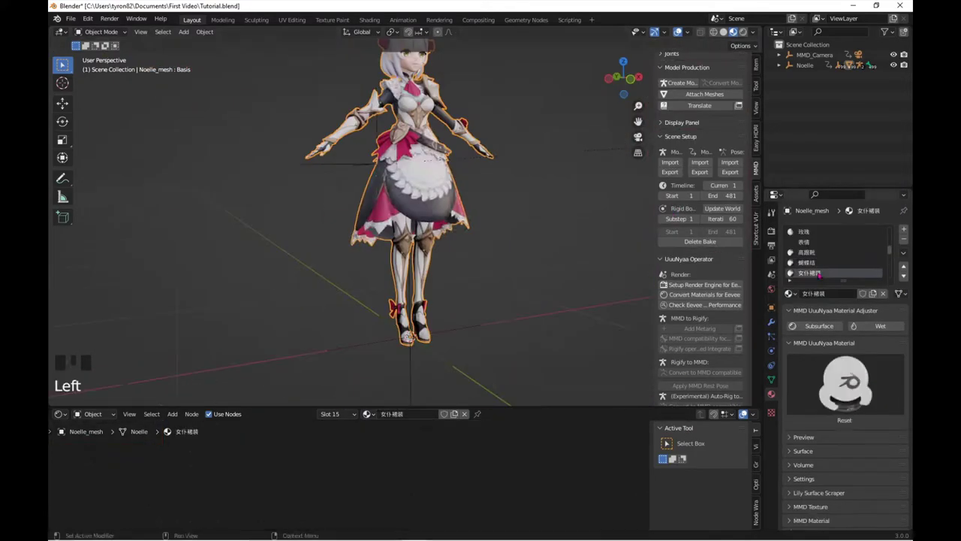
Try the Fabric Knit preset on the maid dress and Fabric Bump on the scarf material 领巾, and undo the last change
click(845, 380)
click(762, 197)
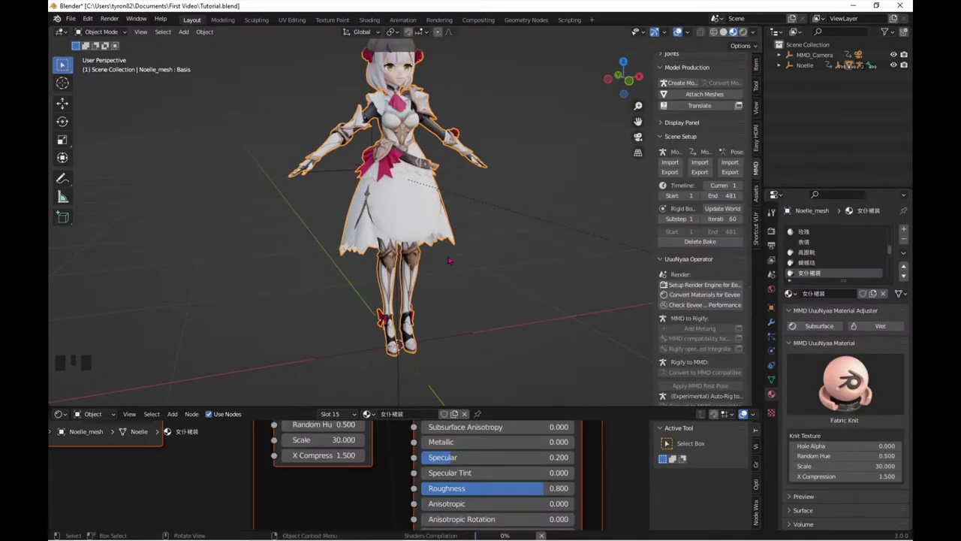
scroll(406, 270, up, 4)
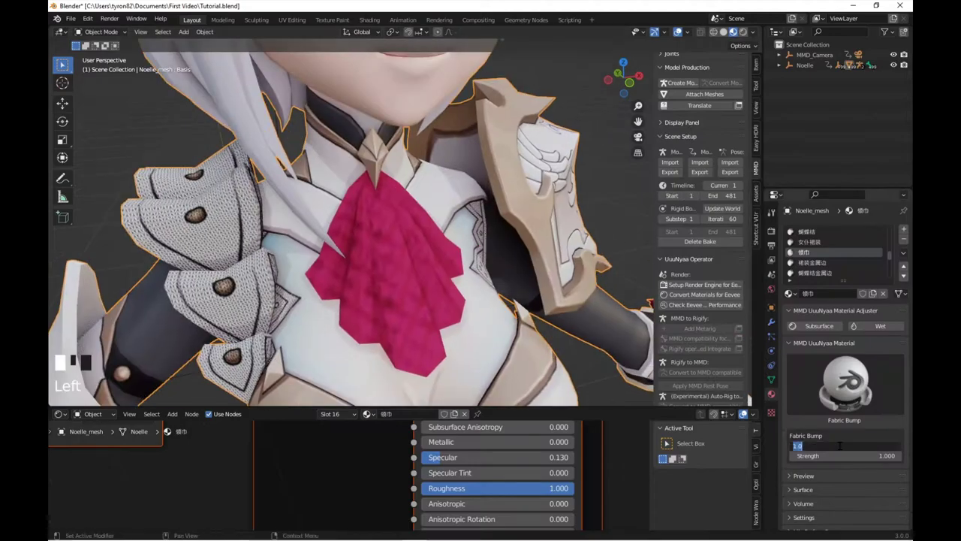
scroll(316, 225, down, 4)
click(845, 380)
key(ctrl+z)
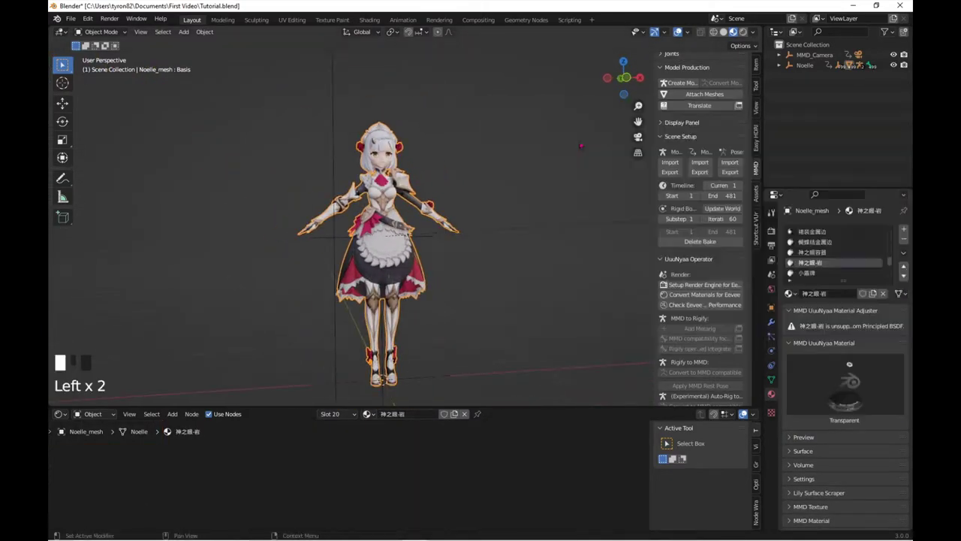
Apply the Metal Noble preset to the small shield material 小盾牌 and Metal Base to the knight armour material 骑士护甲
click(807, 273)
middle_drag(582, 146, 525, 196)
click(845, 385)
click(668, 249)
click(810, 274)
click(845, 384)
click(721, 248)
Apply the Metal Base preset to the shoulder armour material 肩甲 and Transparent to the armour ruby material 护甲红宝石
click(567, 130)
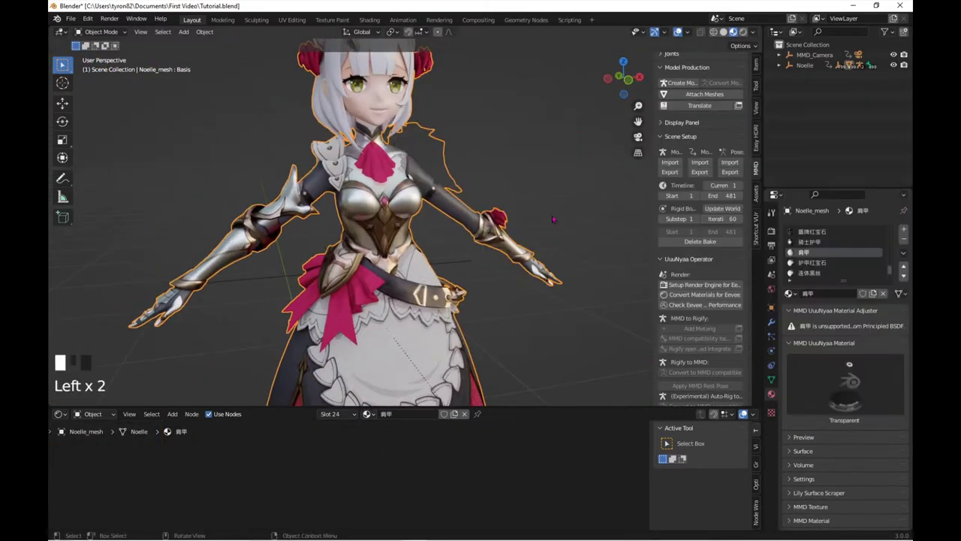
click(845, 384)
click(721, 249)
click(845, 385)
click(567, 130)
Apply the Fabric Leather preset to the material 连体黑丝 and set its roughness to 0.35
click(845, 385)
click(826, 191)
double_click(861, 466)
text(.35)
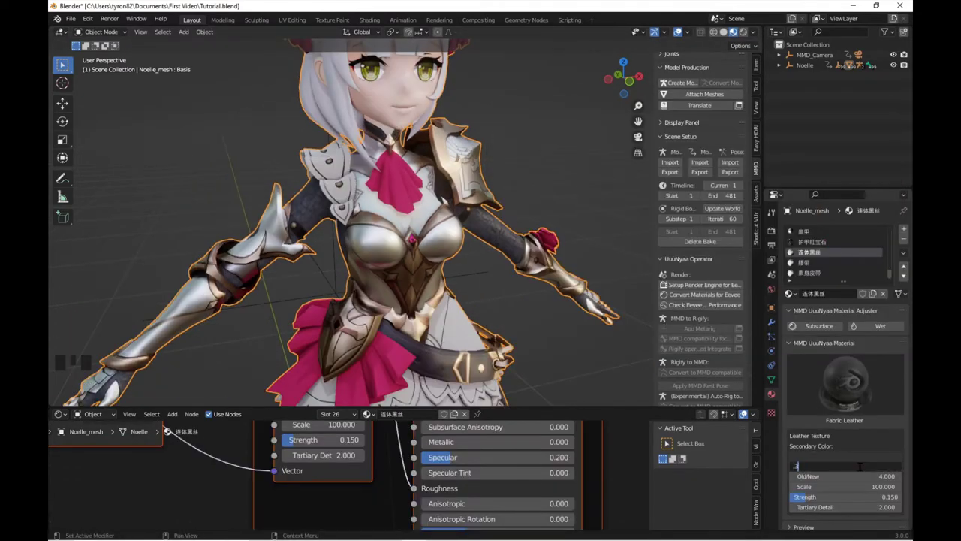
key(Return)
Apply the Fabric Leather preset to the belt material in slot 27
scroll(515, 358, down, 3)
click(809, 263)
scroll(450, 301, up, 4)
click(844, 384)
click(826, 195)
Apply the Fabric Leather preset to 束身皮带 with roughness 0.4, Old/New 30 and scale 1000
click(810, 274)
click(845, 385)
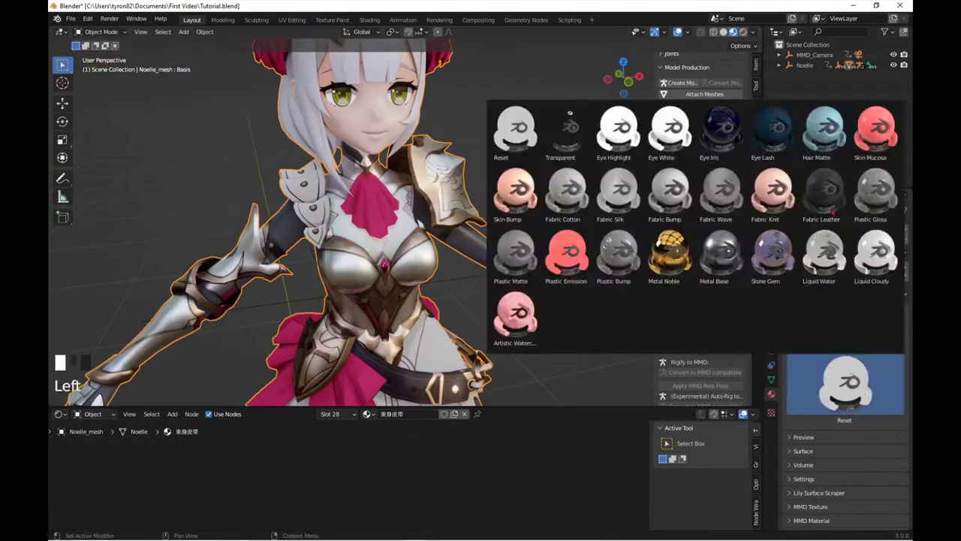
click(833, 209)
scroll(450, 300, up, 5)
double_click(861, 466)
text(.4)
key(Tab)
text(30)
key(Return)
Replace the shader editor with a shorter timeline and switch the viewport to Rendered shading
scroll(451, 301, down, 8)
click(61, 414)
click(176, 317)
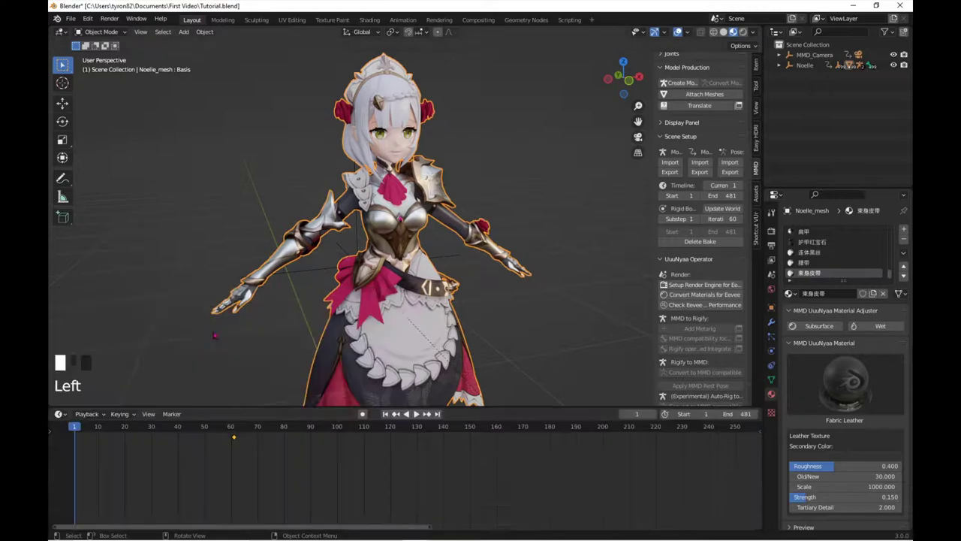
drag(300, 407, 301, 452)
click(743, 32)
Try the God Ray, Double Side Accent and Left Accent world lighting presets, then reset the lighting
click(771, 289)
click(817, 455)
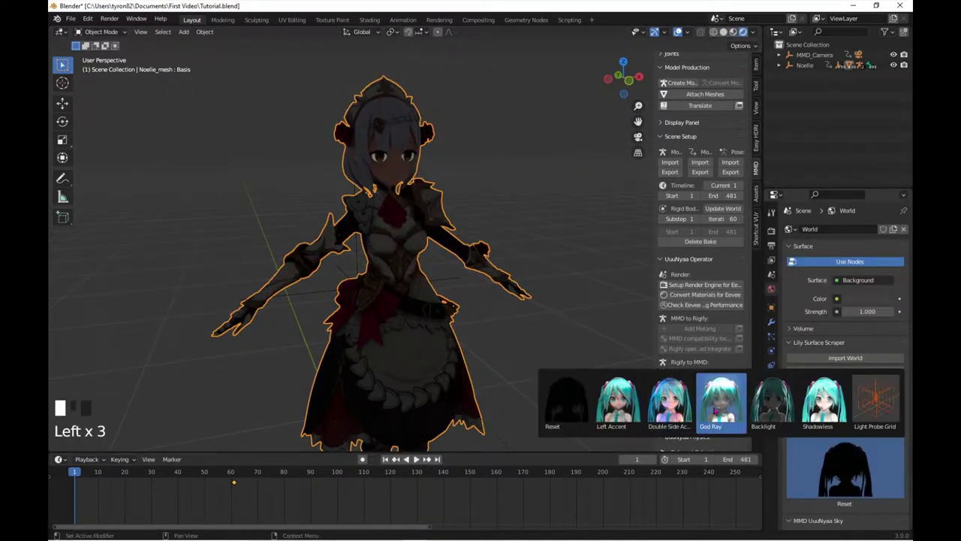
click(718, 404)
click(829, 479)
click(671, 405)
click(842, 476)
click(620, 404)
scroll(839, 418, down, 2)
click(837, 422)
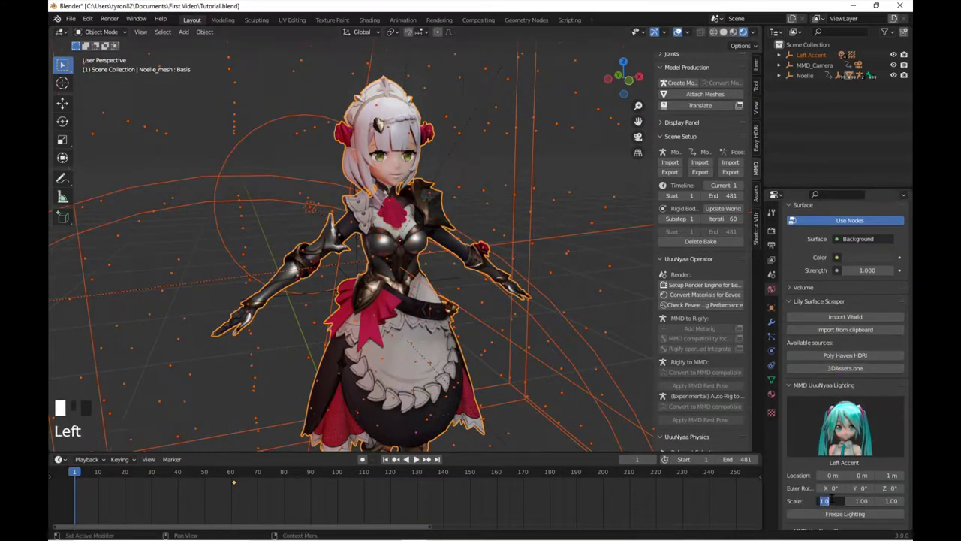
click(567, 489)
scroll(338, 375, down, 3)
Add an area light and raise it above the model's head
click(338, 393)
key(shift+a)
mouse_move(337, 457)
click(375, 492)
middle_drag(468, 418, 530, 369)
key(g)
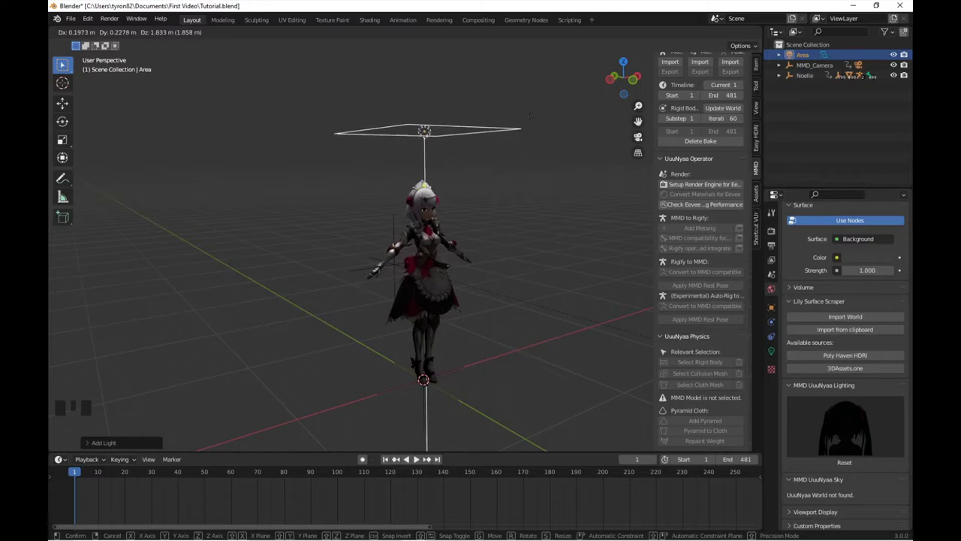
click(477, 239)
Move the area light along the Y axis and rotate it about the X axis
key(g)
key(y)
click(357, 263)
middle_drag(357, 263, 428, 289)
key(r)
key(x)
click(271, 248)
Rename the area light Rim Light and set its power to 50 W
double_click(802, 55)
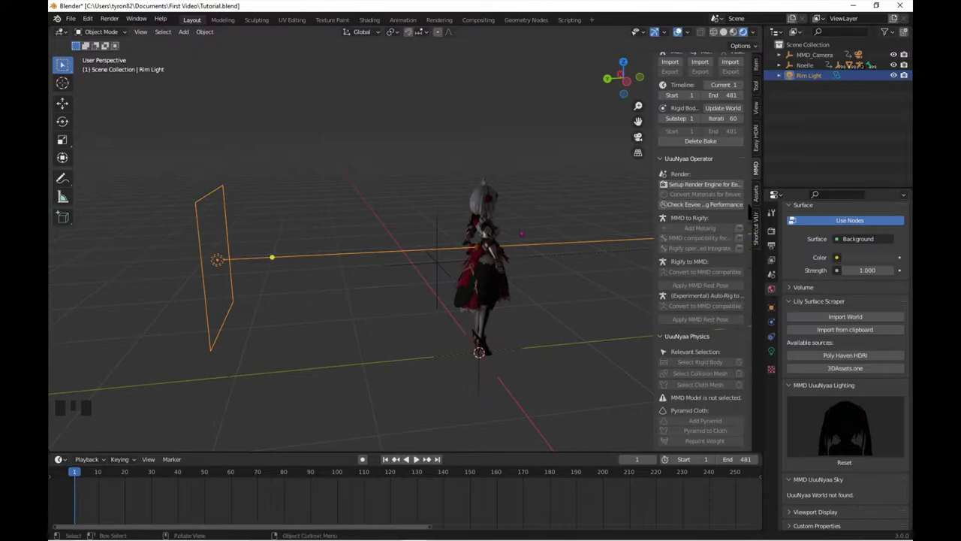
scroll(358, 248, up, 3)
click(771, 351)
drag(860, 292, 871, 292)
click(863, 292)
text(50)
key(Return)
Toggle the Rim Light's visibility to compare the lighting on the model, and leave the light hidden
mouse_move(472, 355)
middle_down()
mouse_move(479, 340)
mouse_move(464, 341)
middle_up()
click(894, 75)
click(894, 75)
click(893, 76)
scroll(460, 285, down, 4)
middle_drag(459, 285, 498, 307)
Add another area light and place it low at one side of the model
key(shift+a)
click(527, 356)
scroll(527, 356, down, 3)
middle_drag(528, 356, 481, 334)
alt+middle_drag(444, 330, 514, 374)
shift+middle_drag(515, 373, 526, 281)
key(g)
click(391, 412)
Aim the newly placed area light up towards the model
middle_drag(391, 412, 418, 343)
drag(313, 344, 428, 168)
middle_drag(427, 170, 481, 316)
Add one more area light and place it at the opposite side of the model
key(shift+a)
mouse_move(480, 318)
click(552, 351)
middle_drag(552, 351, 524, 320)
alt+middle_drag(524, 320, 525, 336)
key(g)
click(651, 449)
Raise the newest area light along the Z axis and aim it at the model's upper body
middle_drag(650, 449, 623, 372)
key(g)
key(z)
click(572, 147)
shift+middle_drag(573, 147, 553, 215)
drag(573, 195, 432, 247)
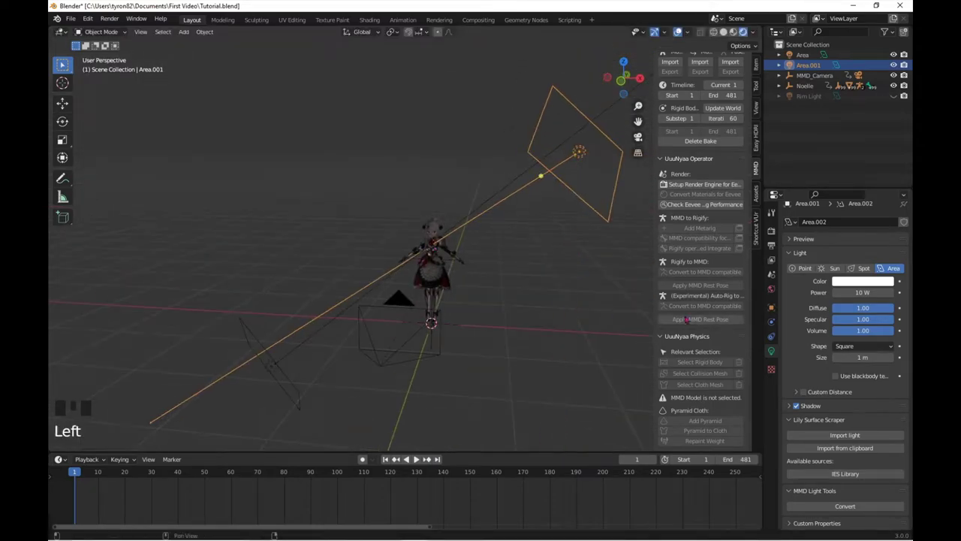
Set the raised area light's power to 30 W and check the lighting on the model
click(863, 292)
text(30)
key(Return)
scroll(635, 300, up, 8)
shift+middle_drag(635, 300, 609, 336)
middle_drag(610, 336, 643, 331)
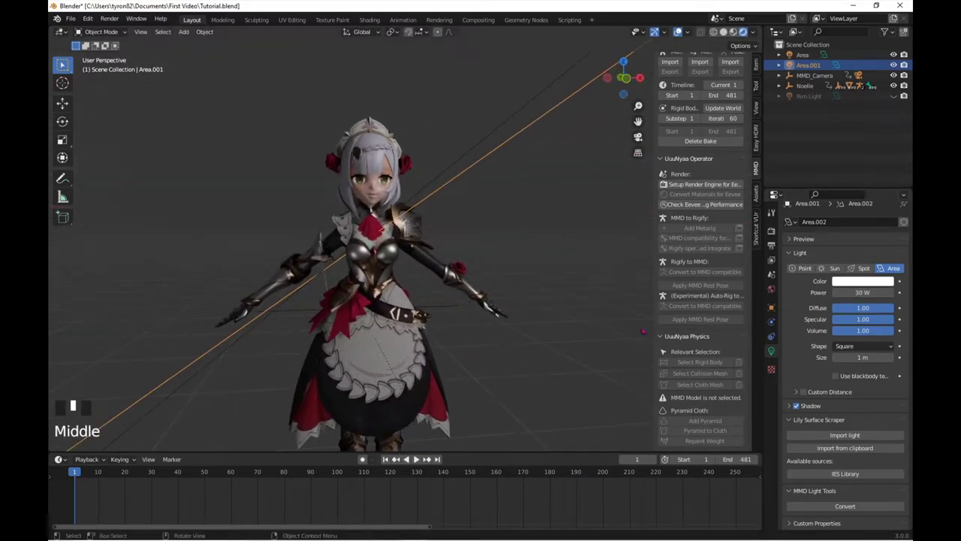
Rename the Area.001 light to Key Light and the other area light to Fill Light
double_click(811, 65)
text(Key Light)
key(Return)
double_click(818, 53)
double_click(802, 55)
text(Fill Light)
key(Return)
Look through the camera, make the Key, Fill and Rim lights all visible, and check each light in turn
click(638, 136)
click(894, 66)
click(894, 55)
click(893, 66)
click(894, 66)
click(894, 54)
click(893, 55)
click(894, 96)
click(894, 65)
click(893, 55)
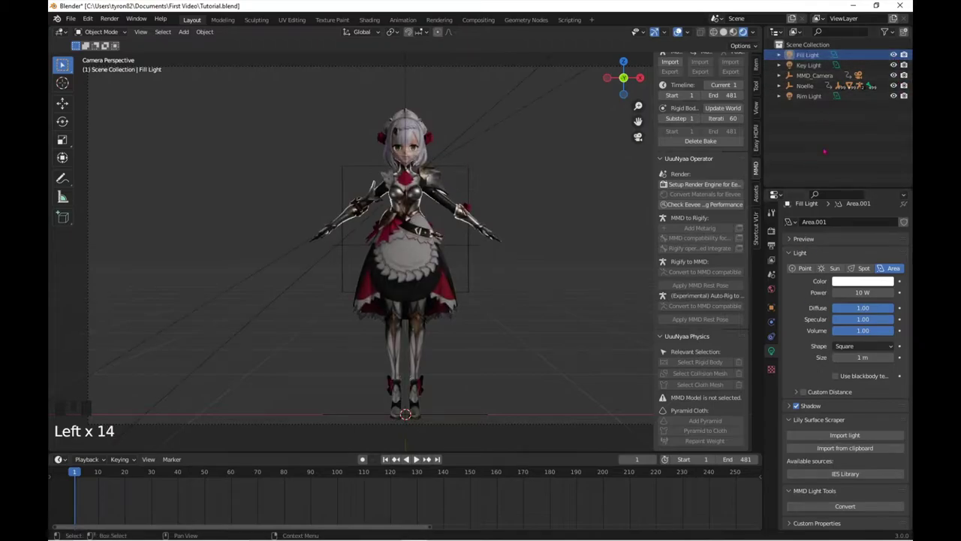
click(811, 97)
click(812, 66)
click(809, 55)
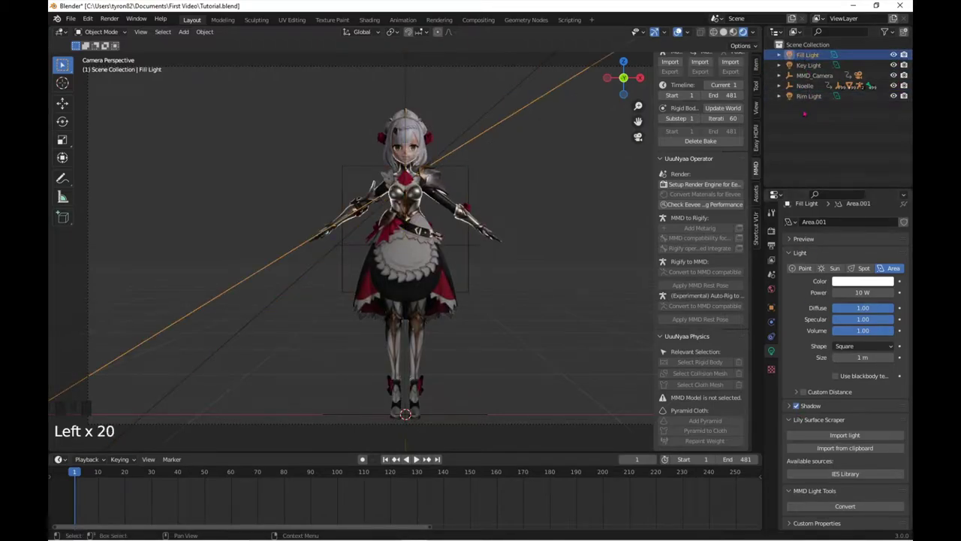
click(809, 96)
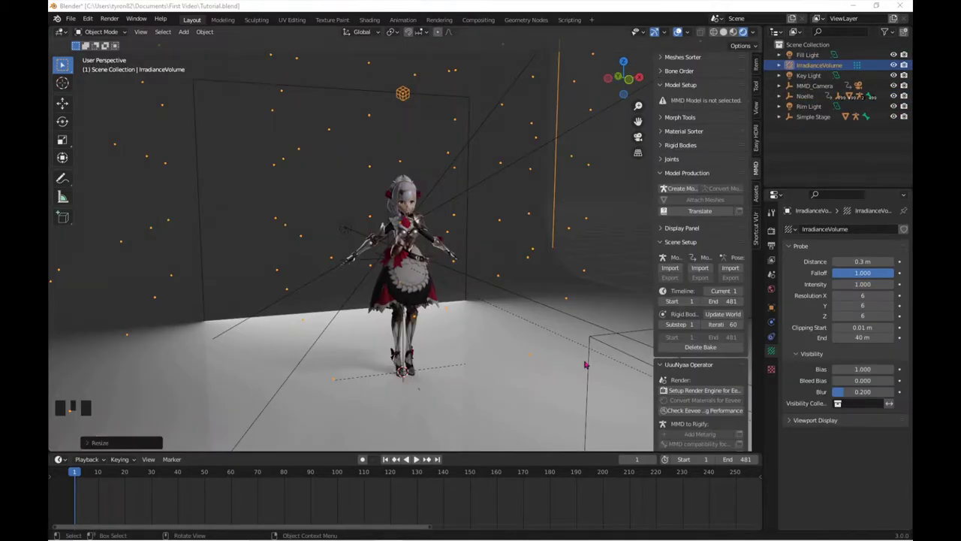
scroll(528, 325, down, 2)
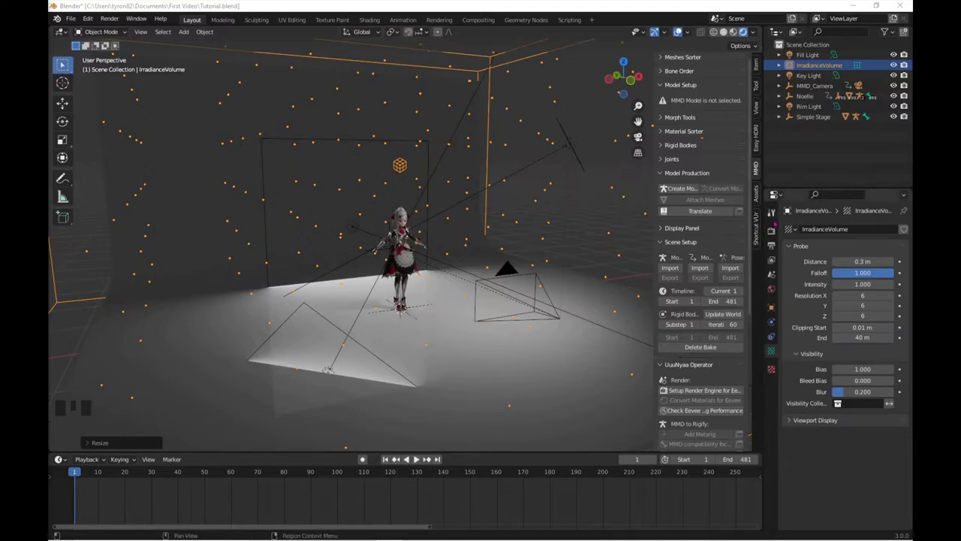
Set the Eevee render sampling to 16
click(771, 229)
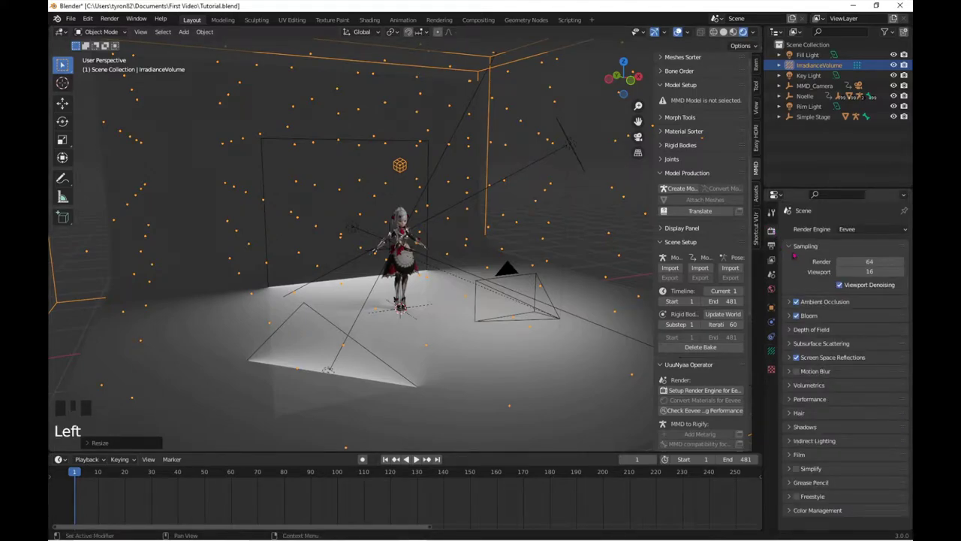
click(864, 261)
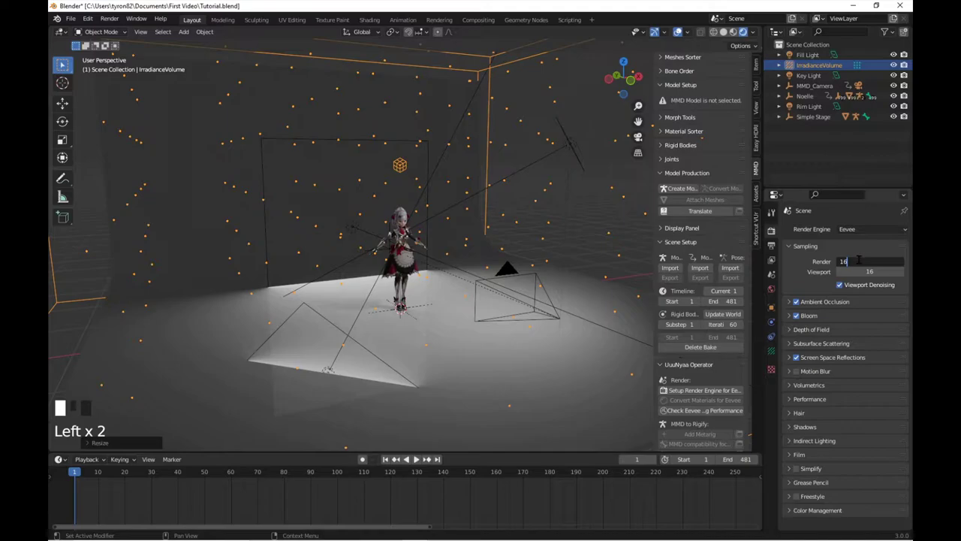
key(Return)
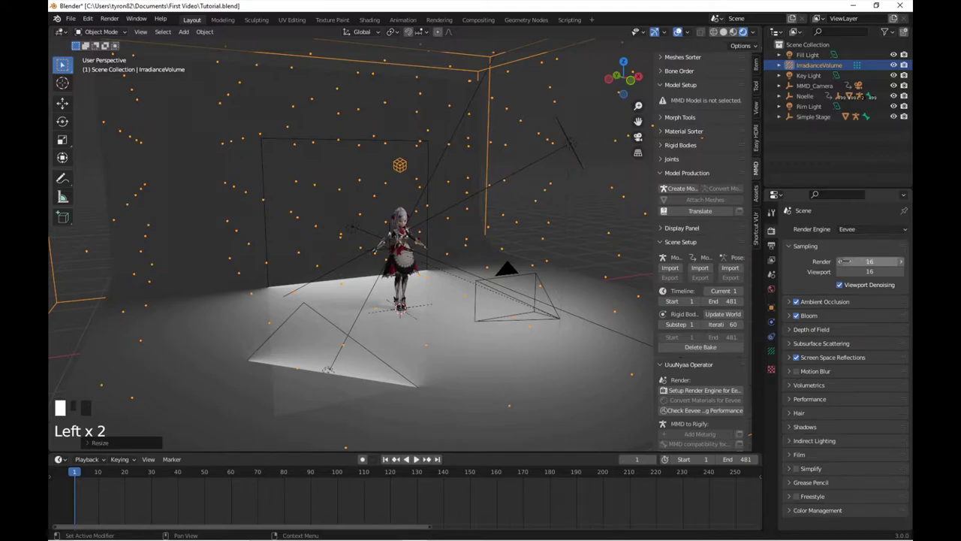
Bake the scene's indirect lighting with the irradiance volume in place
click(803, 441)
scroll(804, 443, down, 4)
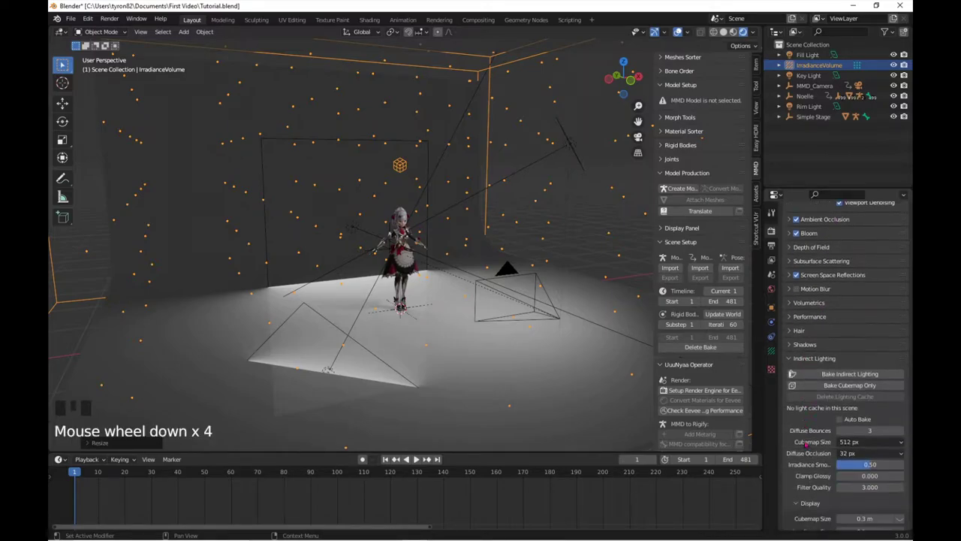
click(838, 375)
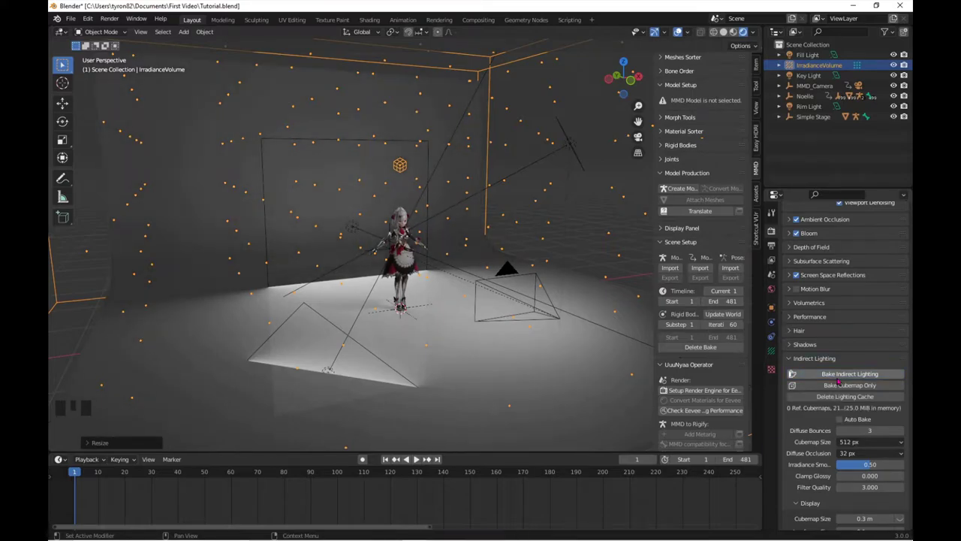
Set the color management look to Very High Contrast and turn the viewport overlays back on
scroll(824, 488, down, 5)
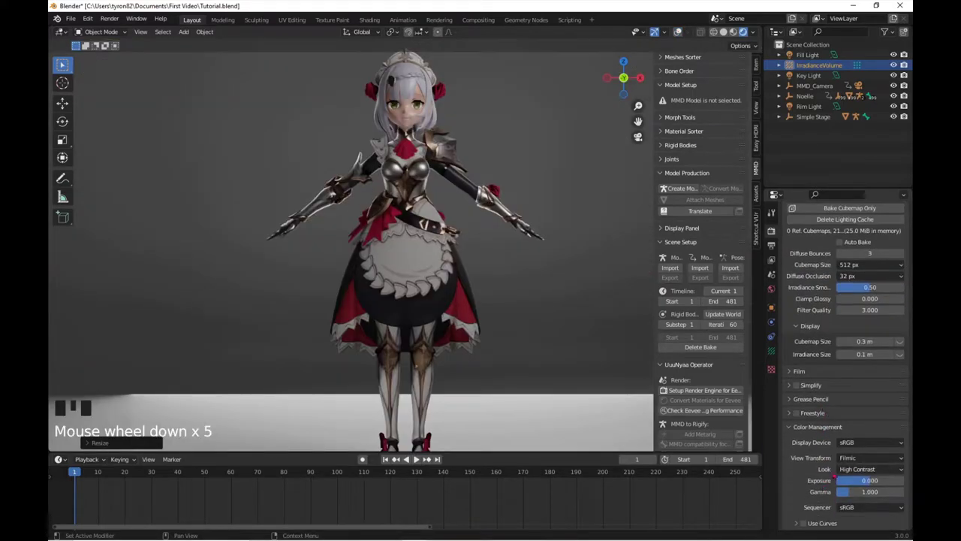
click(847, 471)
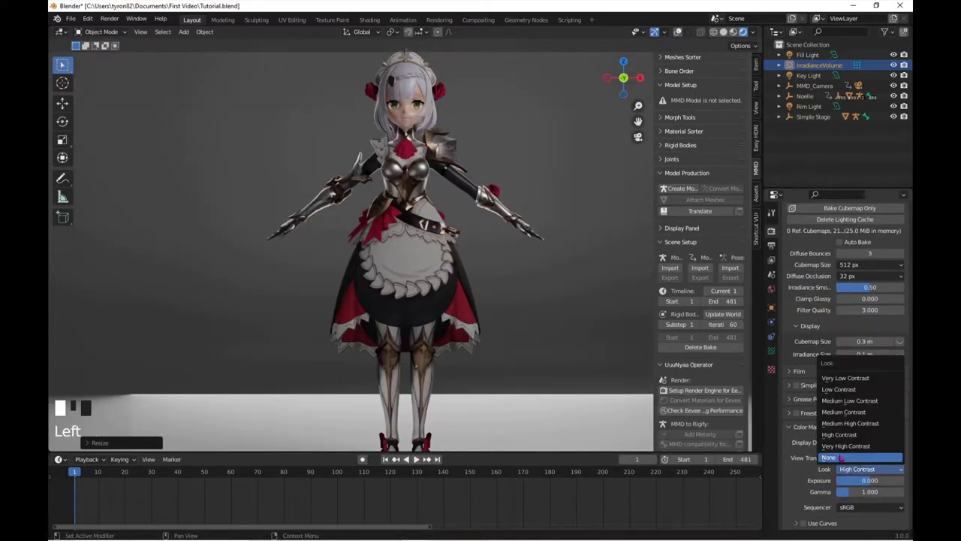
click(840, 449)
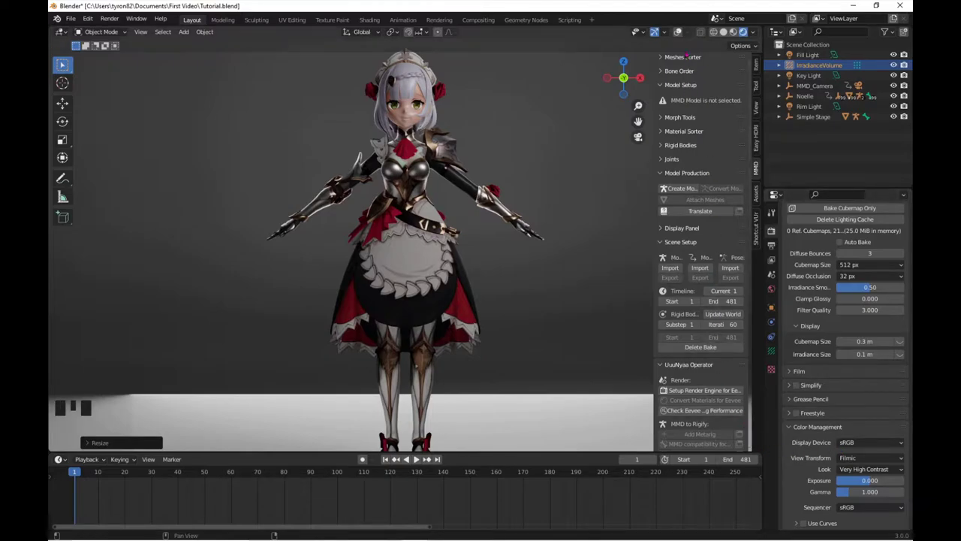
click(678, 33)
middle_drag(496, 241, 528, 252)
scroll(528, 252, down, 2)
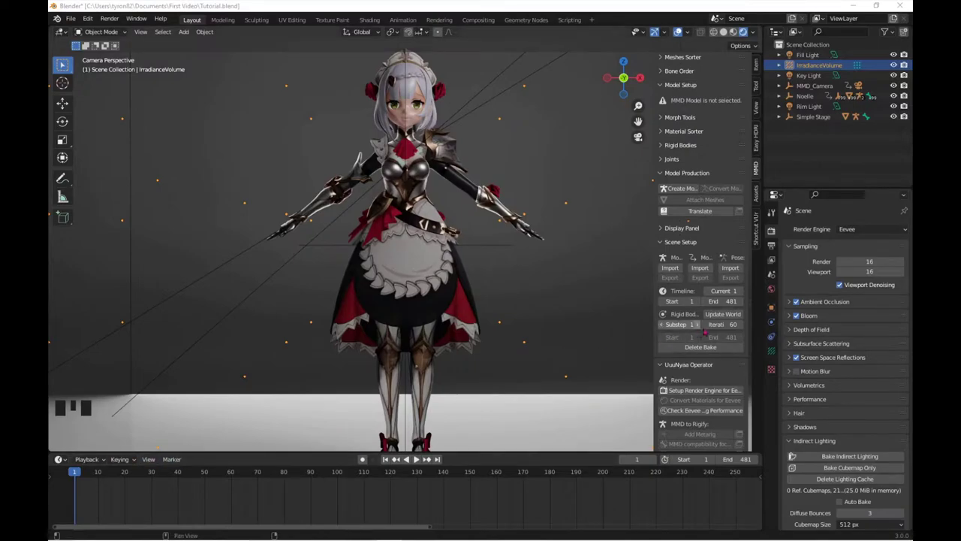
Choose 30 fps as the output frame rate
click(772, 246)
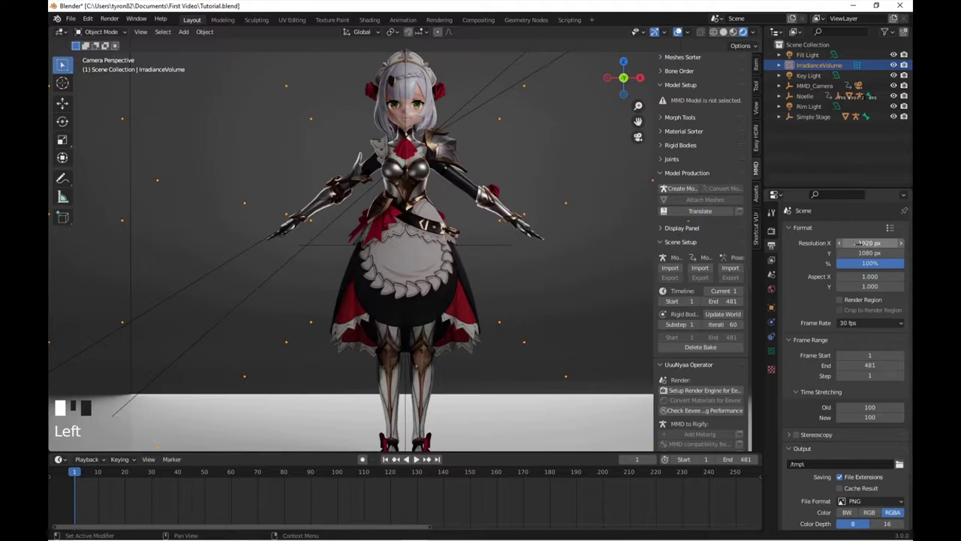
click(896, 323)
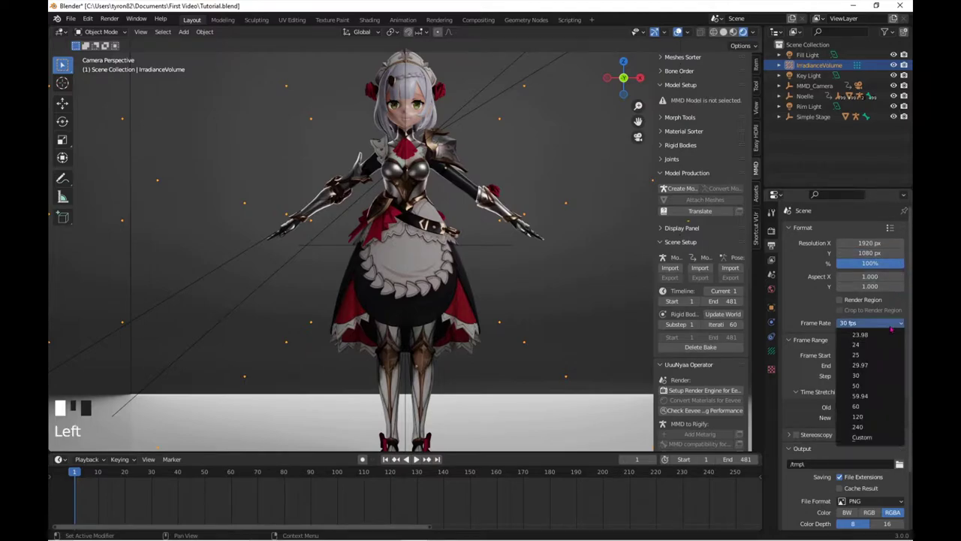
click(881, 374)
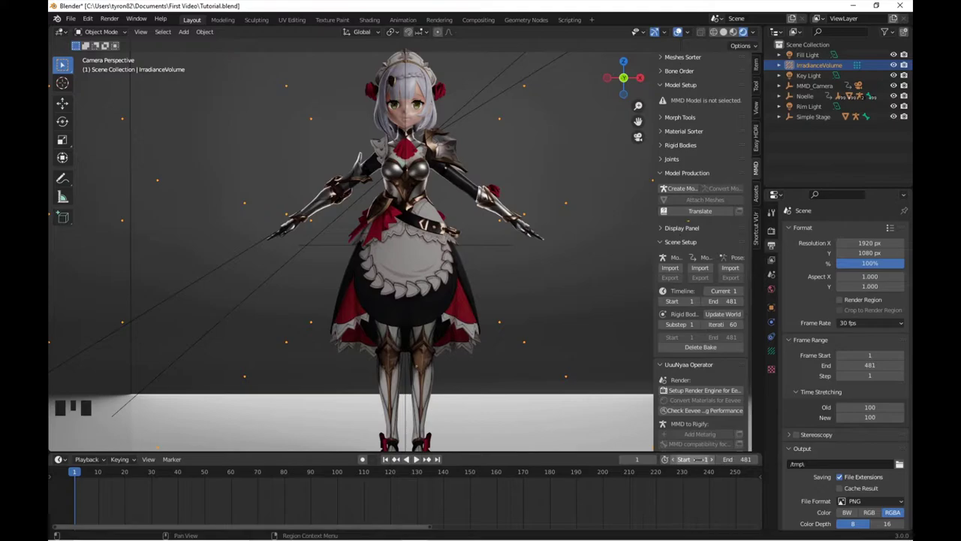
Set the animation's start frame to 61 and jump to it
click(685, 458)
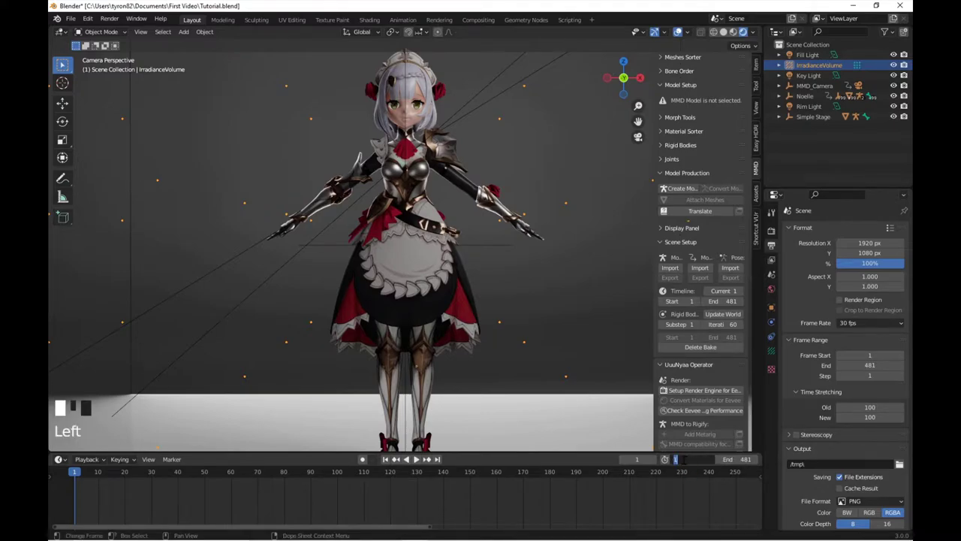
key(Return)
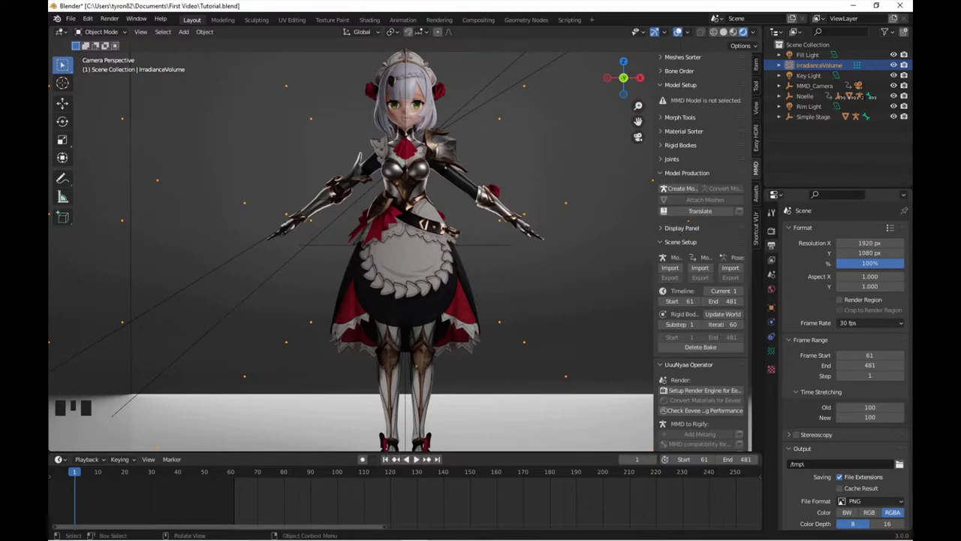
click(387, 458)
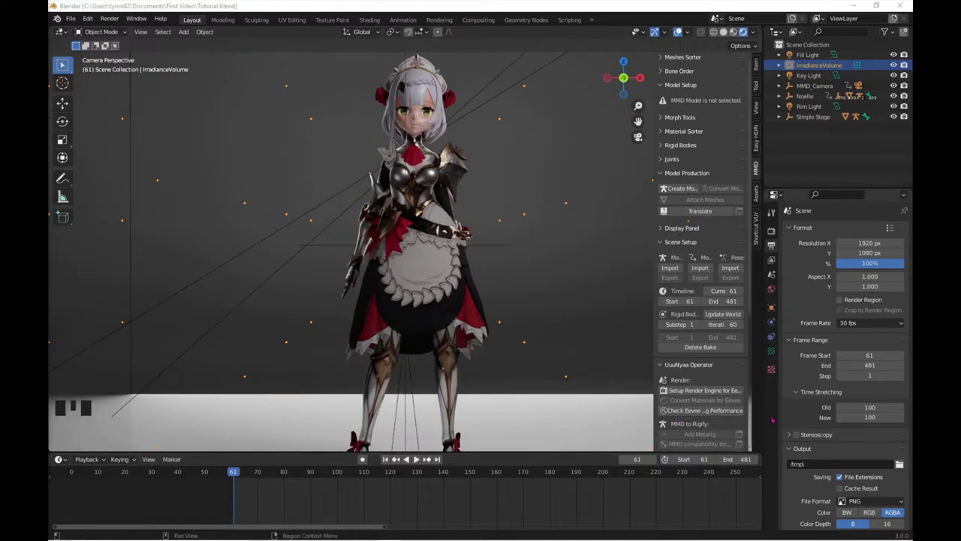
Try stretching the animation's time with a New value of 200 and a frame range starting at 122
click(872, 418)
text(200)
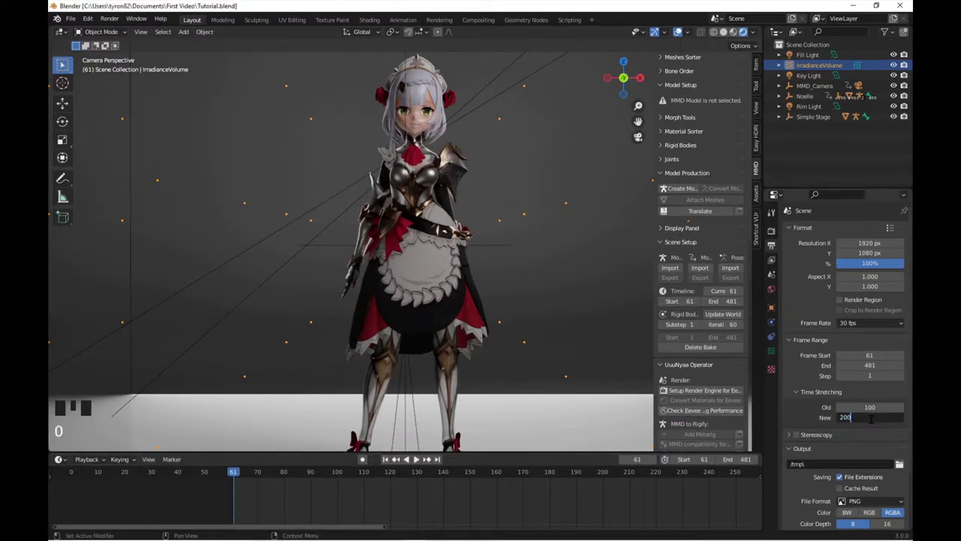
key(Return)
click(698, 458)
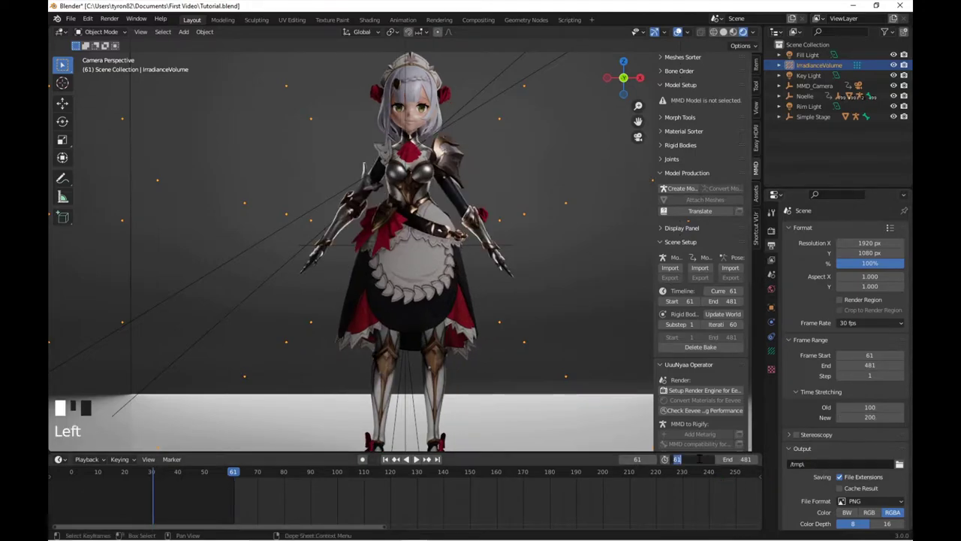
text(122)
key(Return)
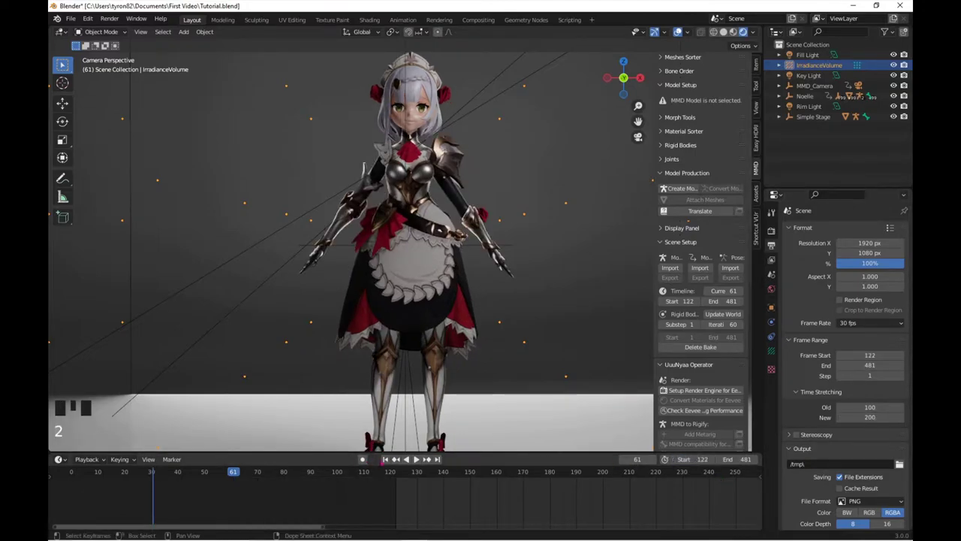
click(385, 459)
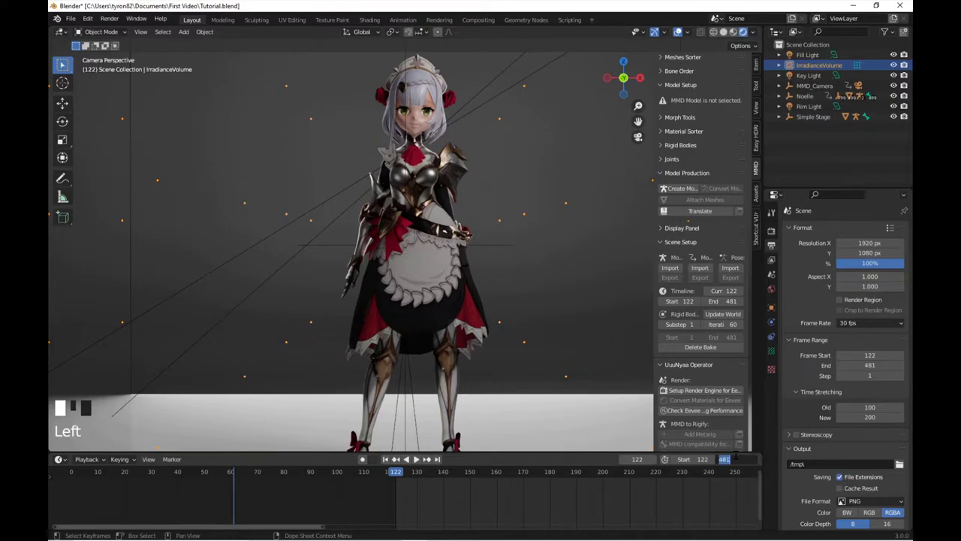
key(Return)
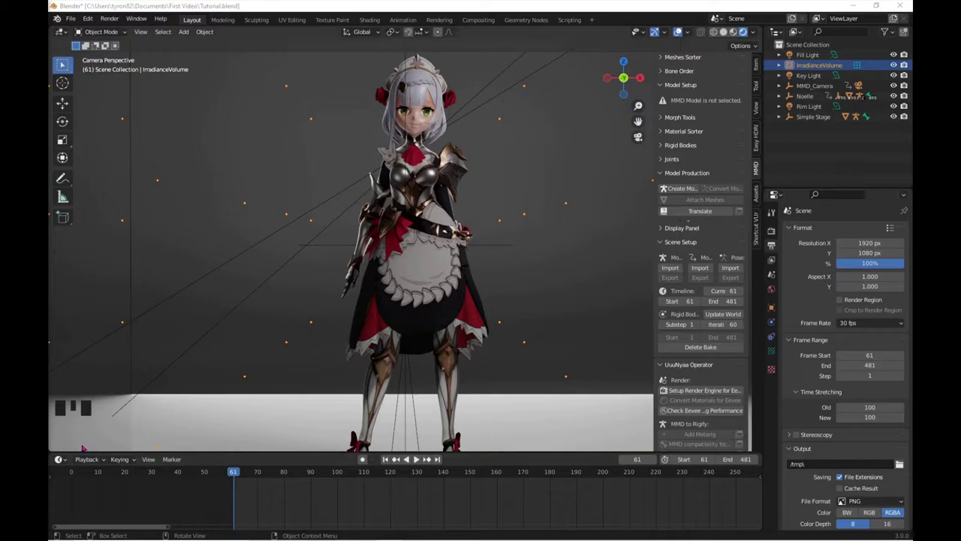
Enlarge the timeline area below the viewport and switch it to the Video Sequencer
click(82, 448)
drag(113, 451, 201, 324)
click(58, 323)
click(82, 427)
scroll(300, 421, down, 9)
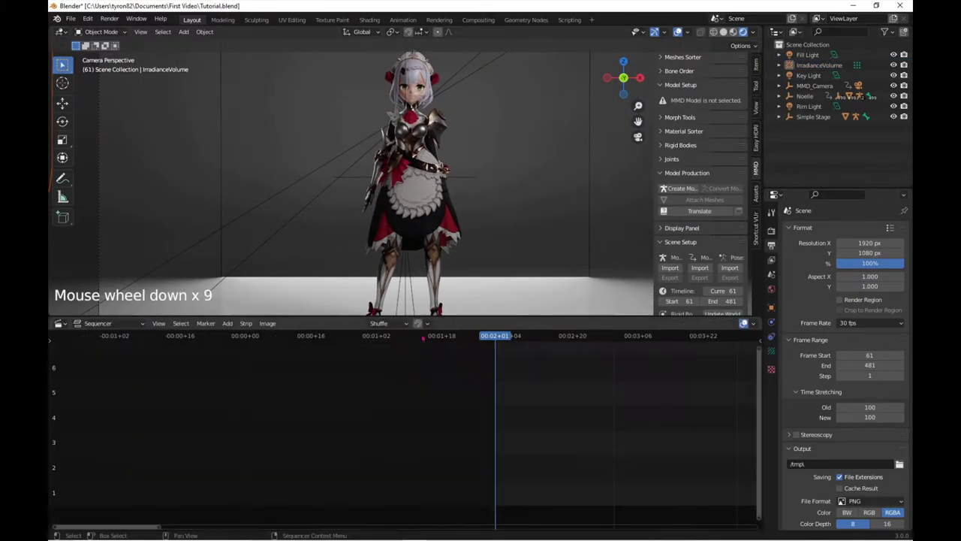
Add audio.wav as a sound strip starting at frame 61 and step back a few frames
click(226, 323)
click(244, 381)
click(368, 189)
click(644, 412)
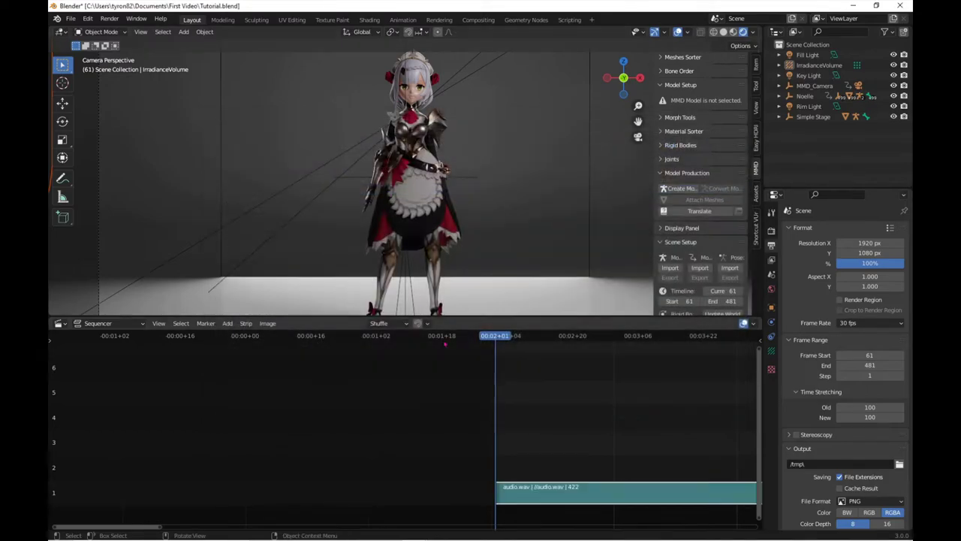
key(Left)
key(Left)
key(Left)
key(Left)
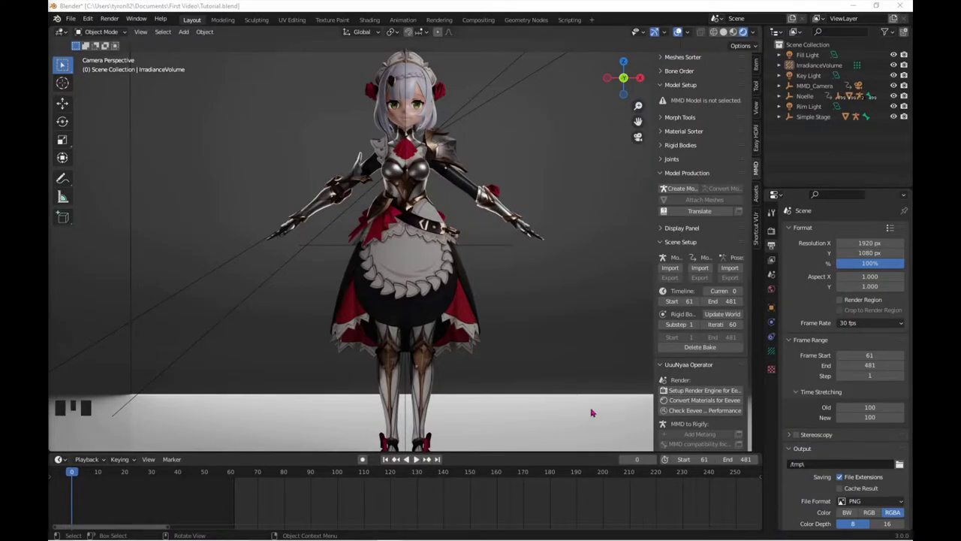
Set the render output's file format to JPEG and keep overwriting of existing files enabled
scroll(881, 409, down, 4)
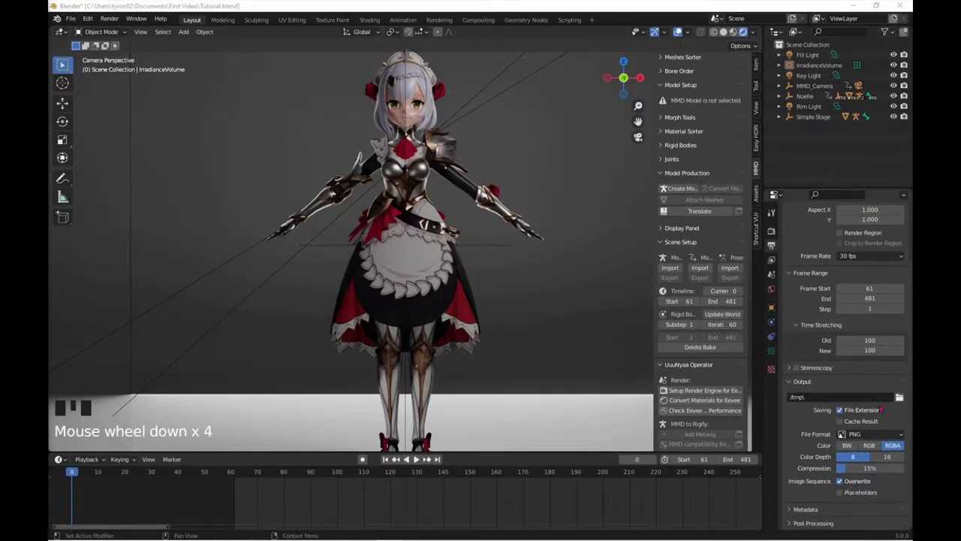
click(870, 434)
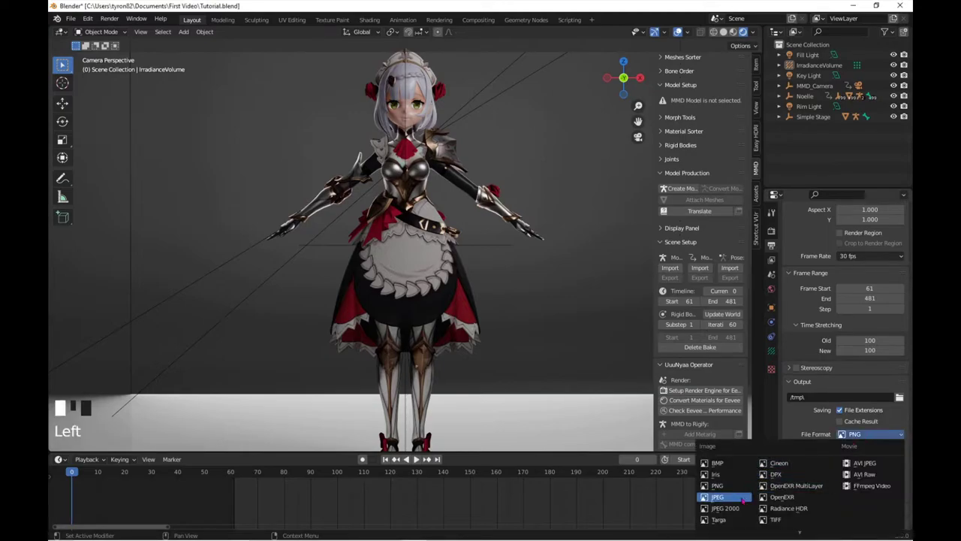
click(743, 502)
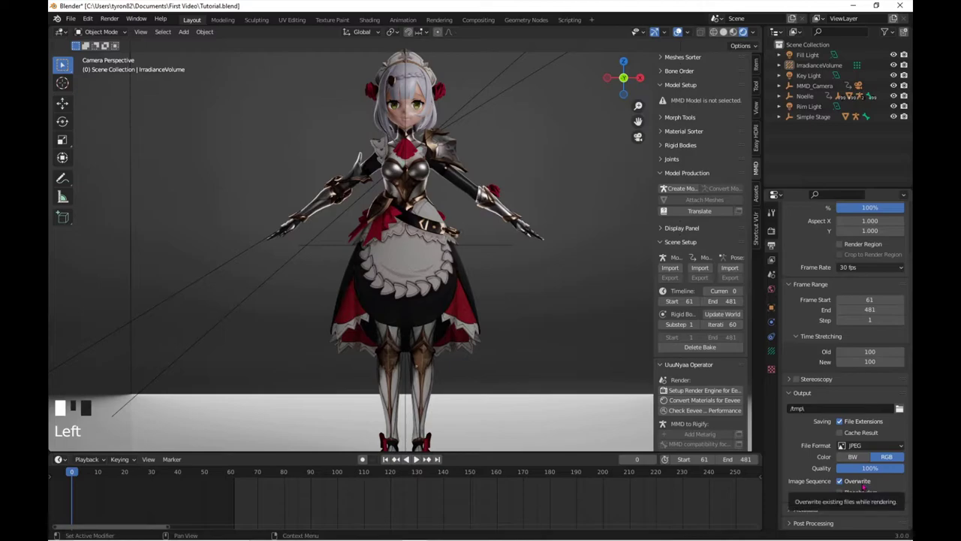
click(861, 482)
click(862, 484)
Switch the output file format to FFmpeg Video and set its encoding container to MPEG-4
click(849, 448)
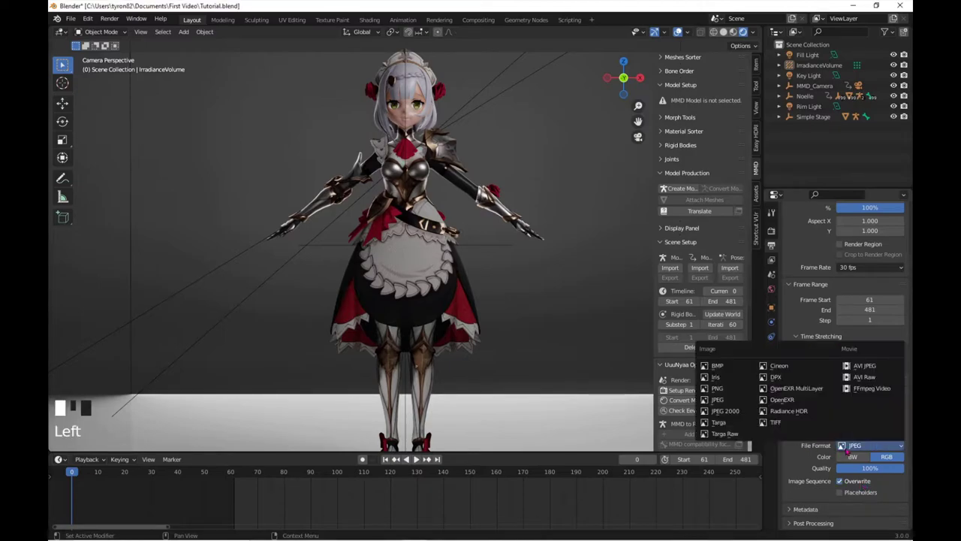
click(872, 389)
scroll(862, 413, down, 2)
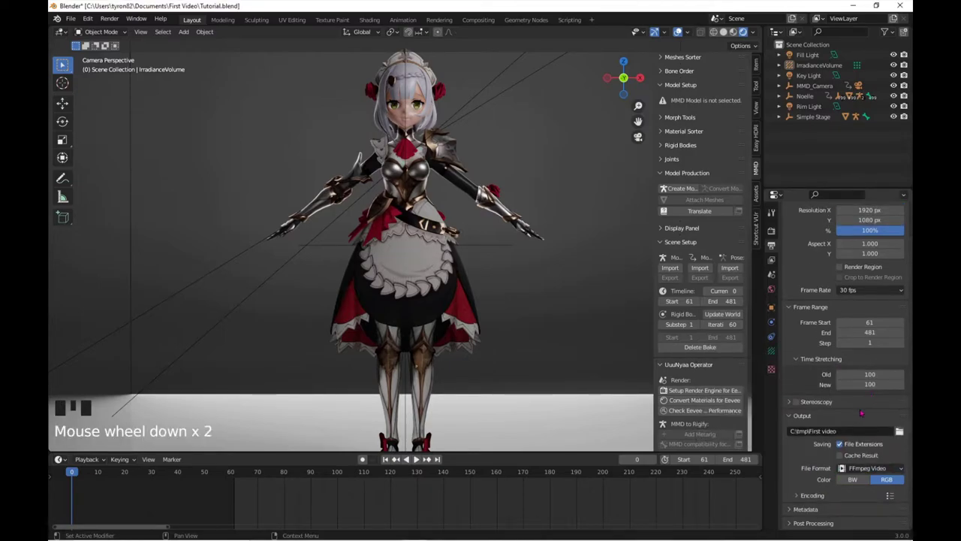
click(815, 495)
scroll(819, 481, down, 10)
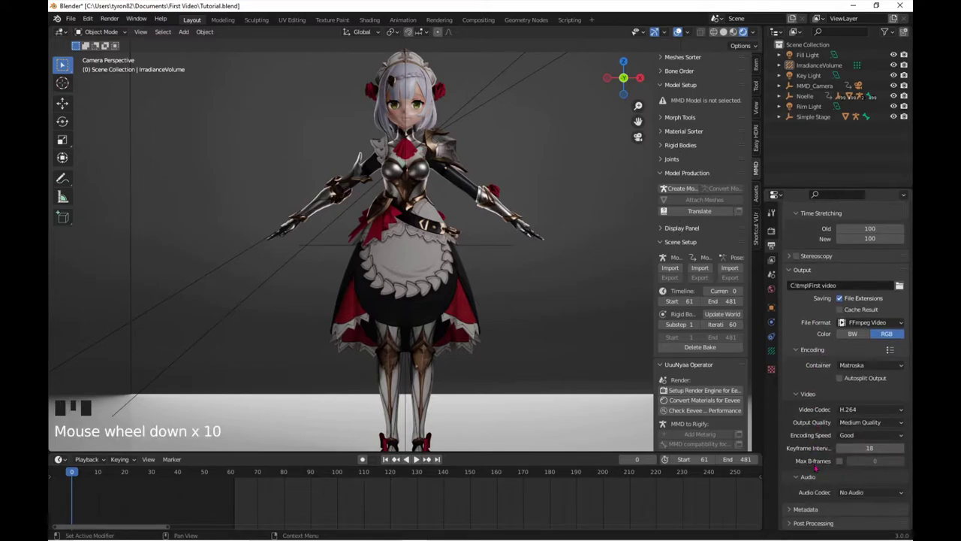
click(863, 366)
click(869, 406)
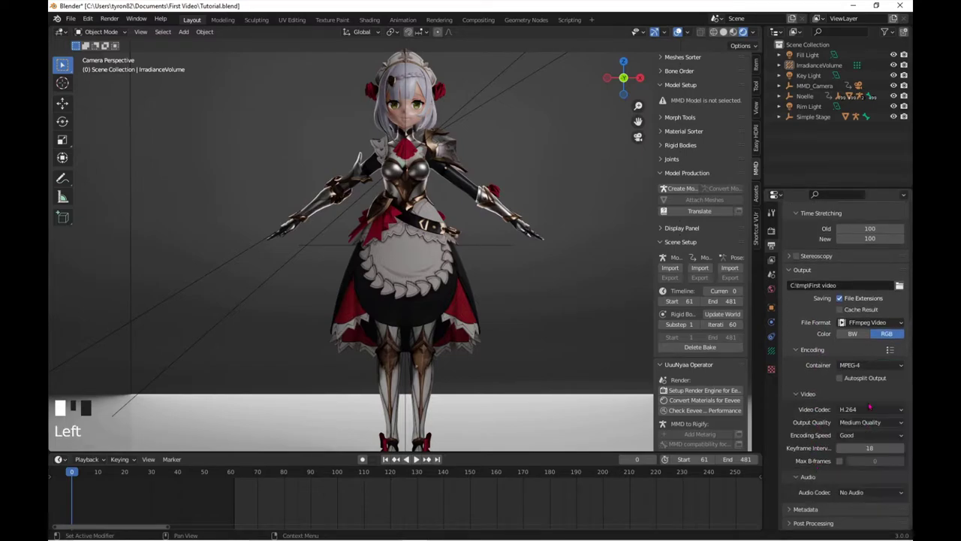
Choose the output quality and the audio codec for the FFmpeg video encoding
drag(866, 422, 876, 452)
drag(867, 492, 869, 431)
scroll(869, 431, down, 2)
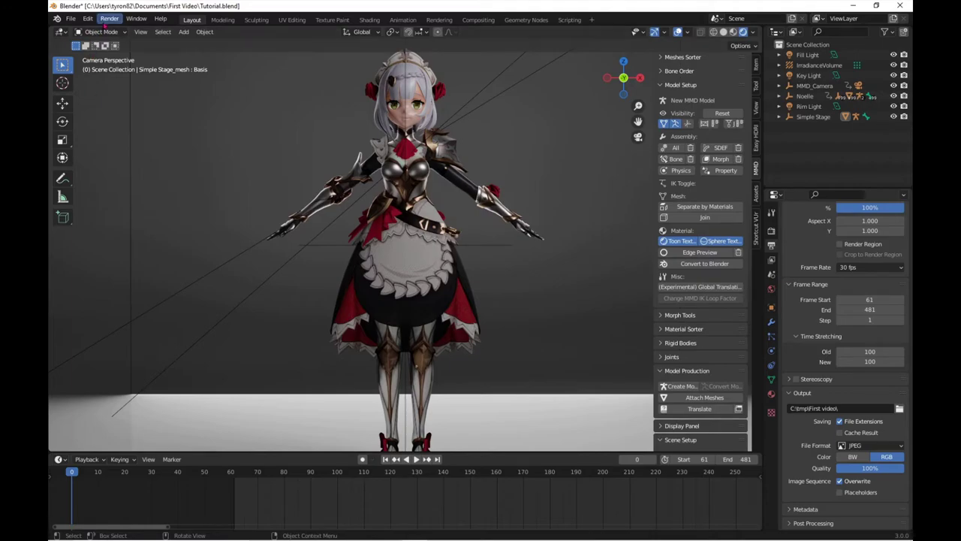
Start rendering the full animation and stop the render
click(110, 19)
click(116, 38)
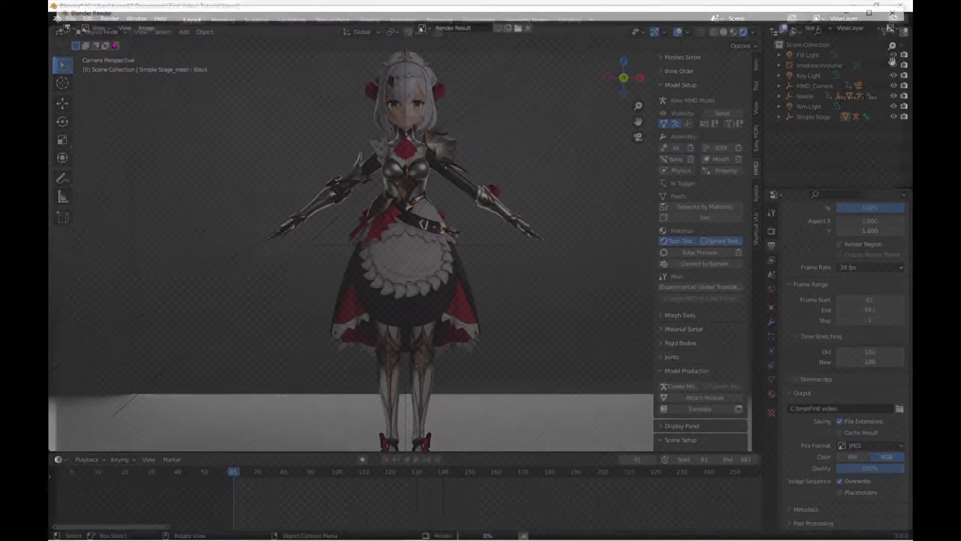
key(Escape)
Create a new General file and show the Video Sequencer in the Compositing workspace
click(71, 18)
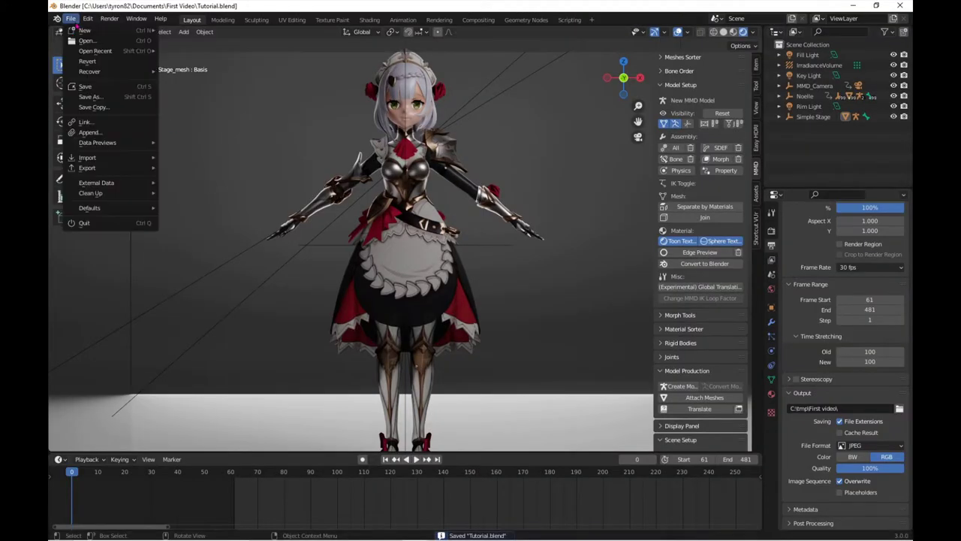
mouse_move(83, 30)
click(185, 30)
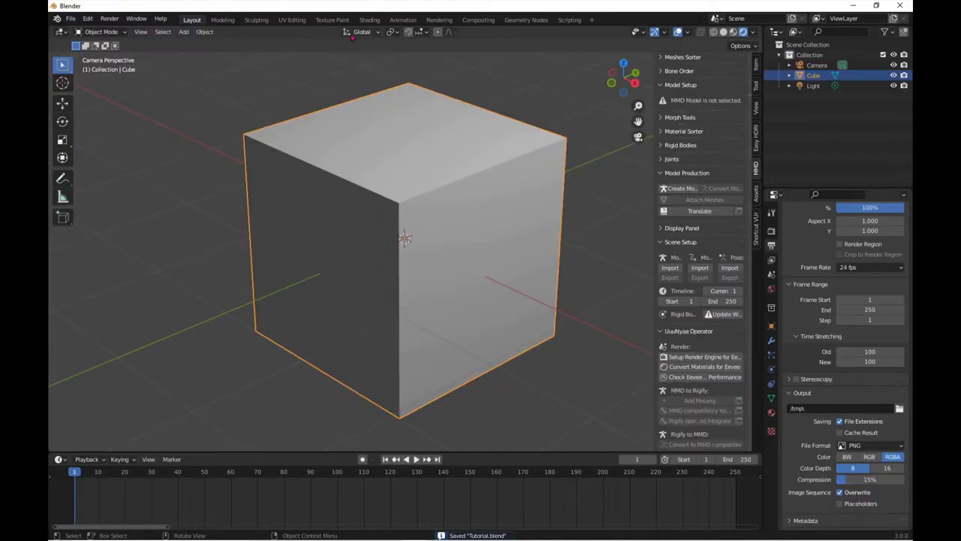
key(KP_0)
click(481, 21)
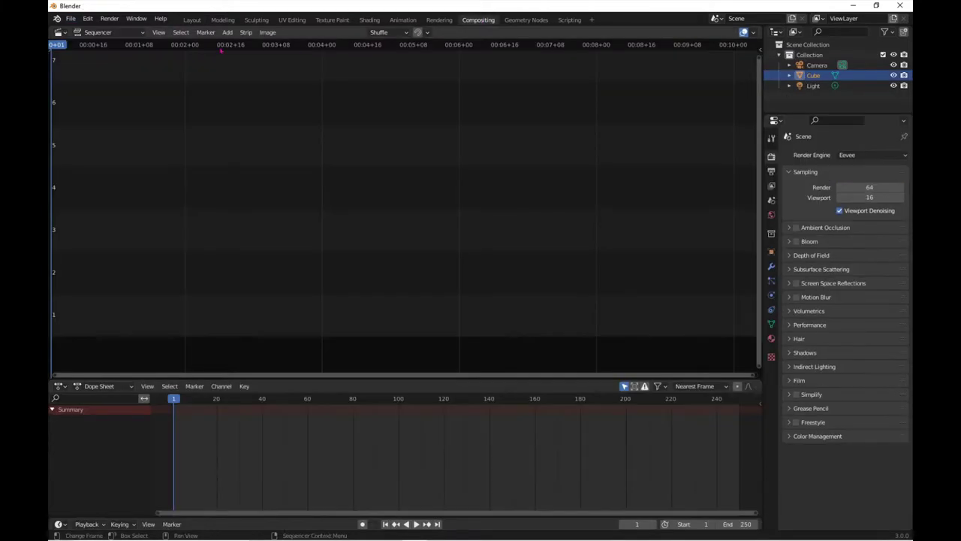
click(71, 33)
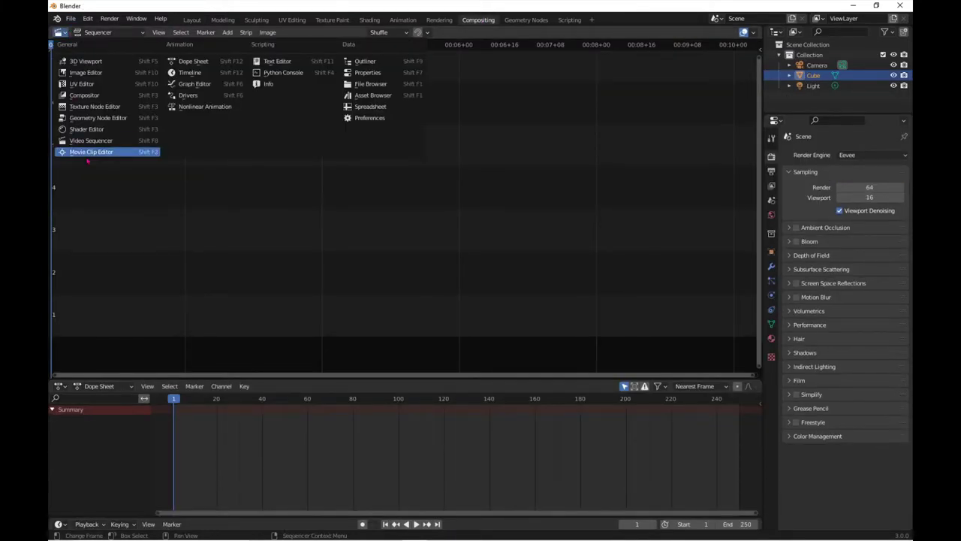
Add audio.wav from the First Video documents folder to the sequencer as a sound strip starting at frame 1
click(227, 33)
click(244, 92)
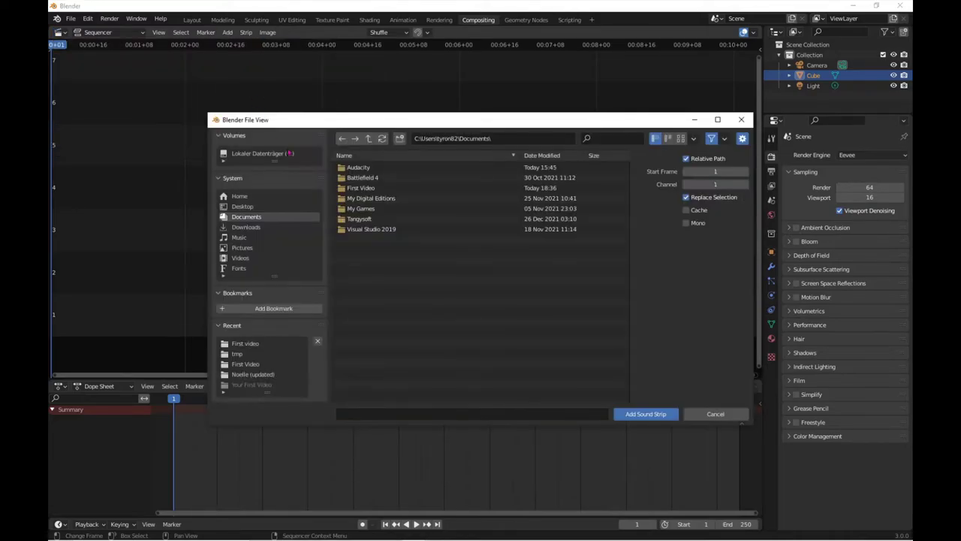
double_click(385, 194)
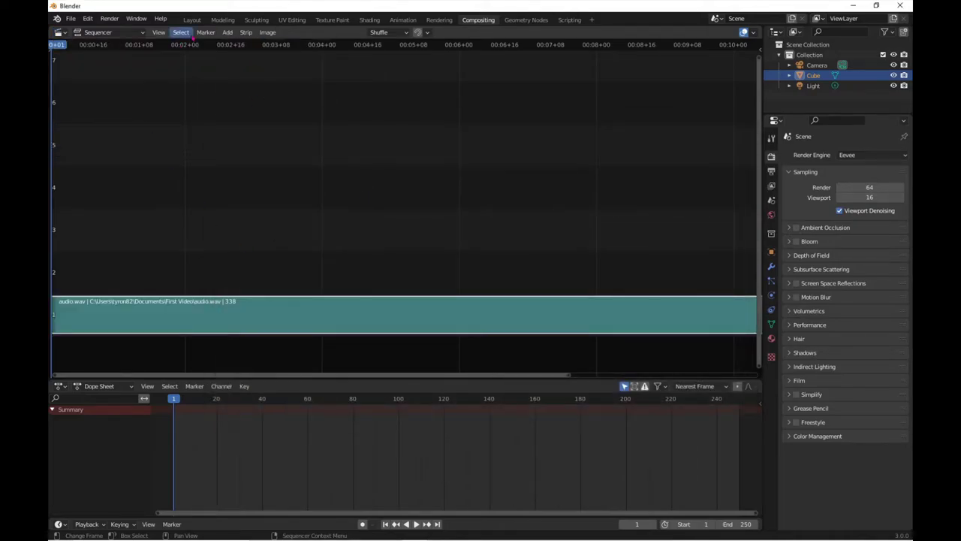
Add all rendered JPG frames, starting with 0061.jpg in C:\tmp\First video, as an image strip above the audio
click(227, 32)
click(248, 97)
click(384, 167)
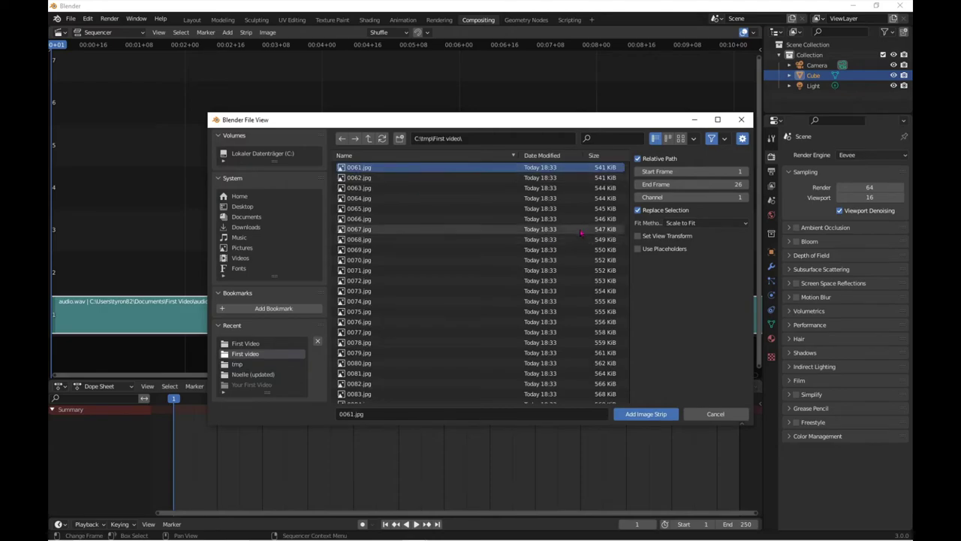
key(a)
click(646, 414)
Set the output frame rate to 30 fps and the end frame to 421
click(771, 171)
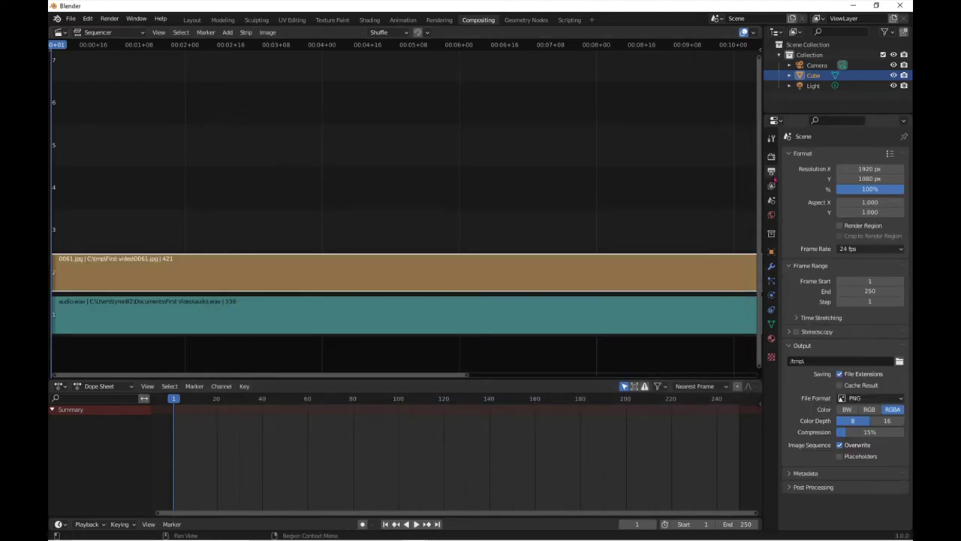
click(870, 249)
click(870, 301)
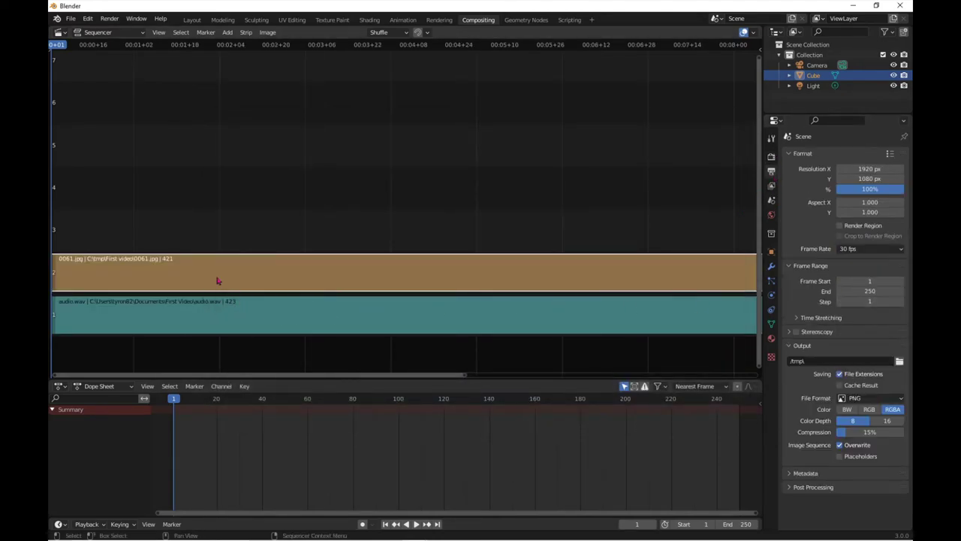
click(741, 525)
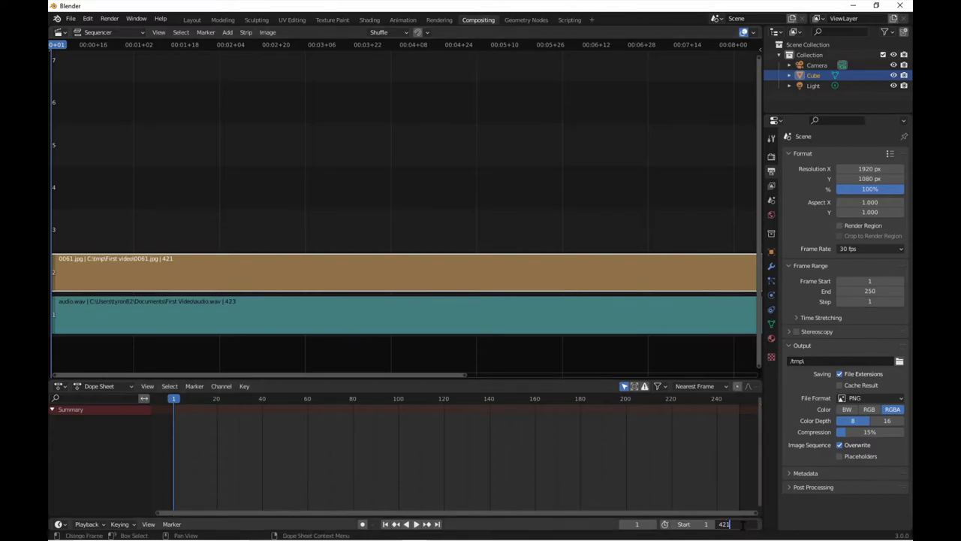
text(421)
key(Return)
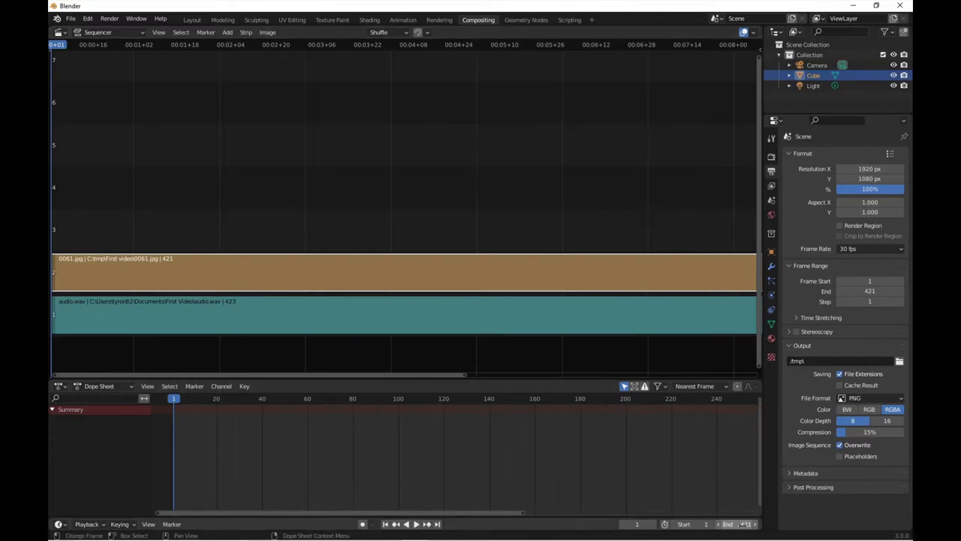
Set the output file format to FFmpeg Video and its encoding container to MPEG-4
click(857, 402)
click(868, 450)
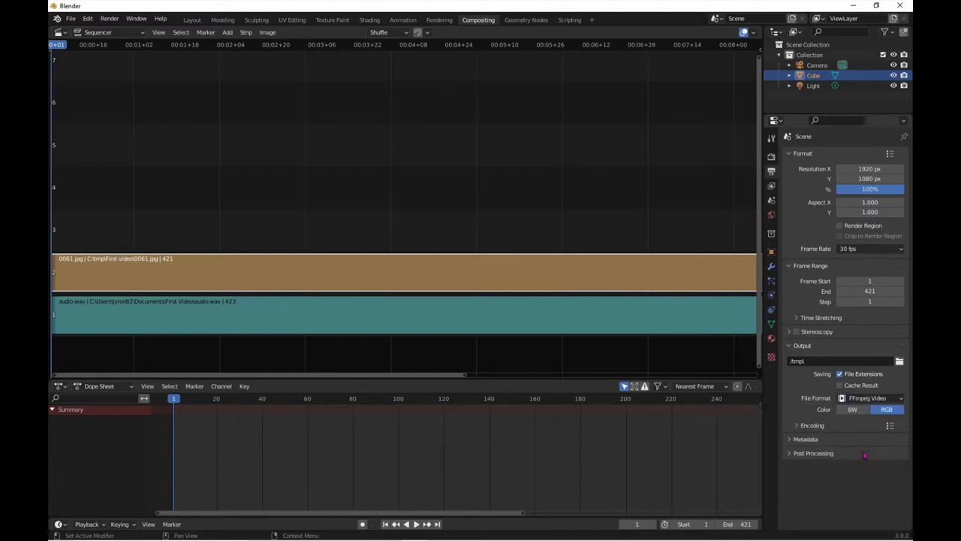
click(839, 427)
click(857, 440)
click(863, 409)
Set the video output quality to Perceptually Lossless and the encoding speed to Slowest
scroll(831, 440, down, 2)
scroll(830, 440, down, 2)
click(863, 435)
click(853, 411)
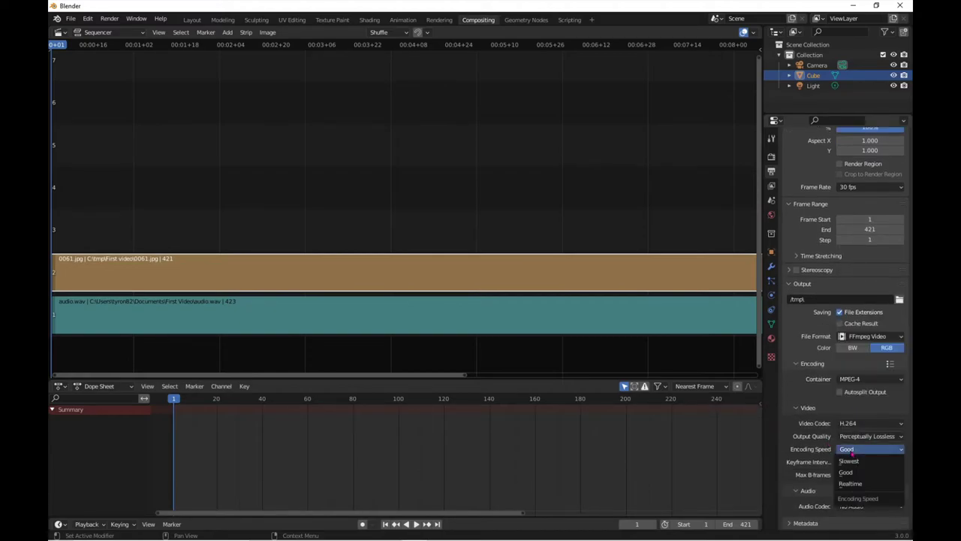
click(852, 460)
Choose the audio codec for the video encoding and render the full animation
scroll(853, 461, down, 1)
click(853, 493)
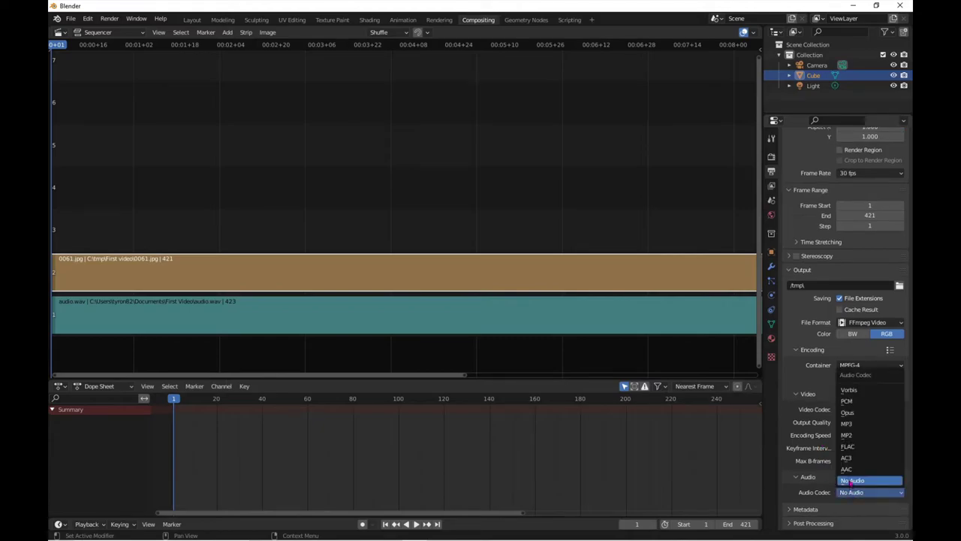
click(853, 481)
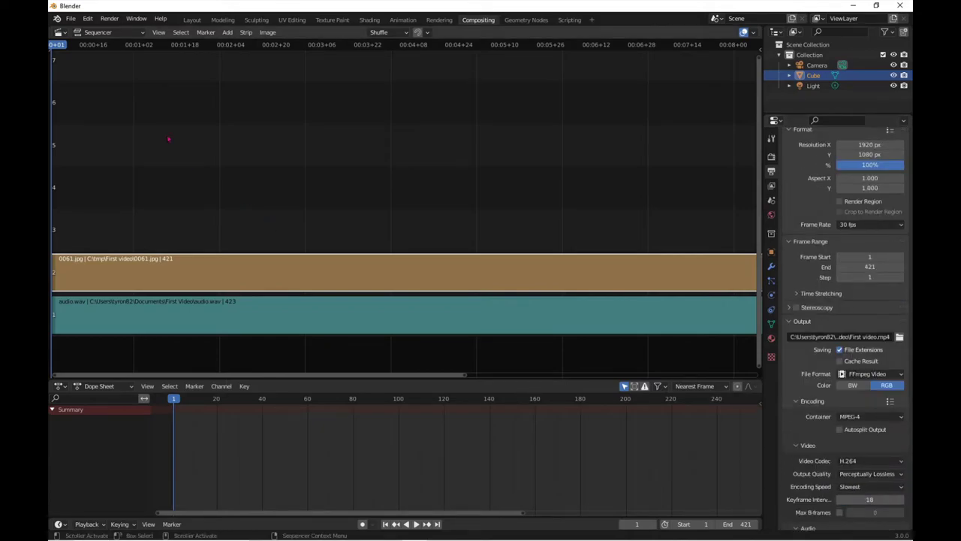
click(109, 18)
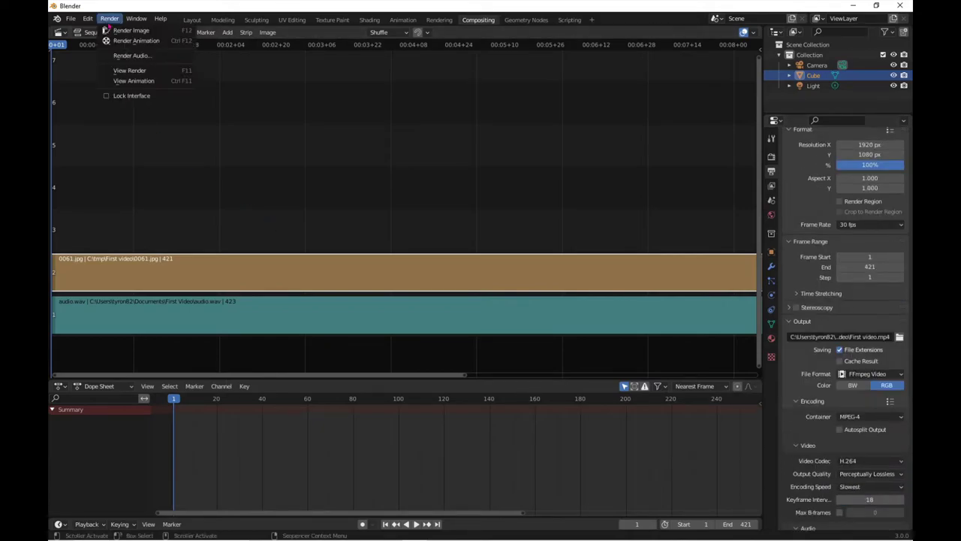
click(134, 40)
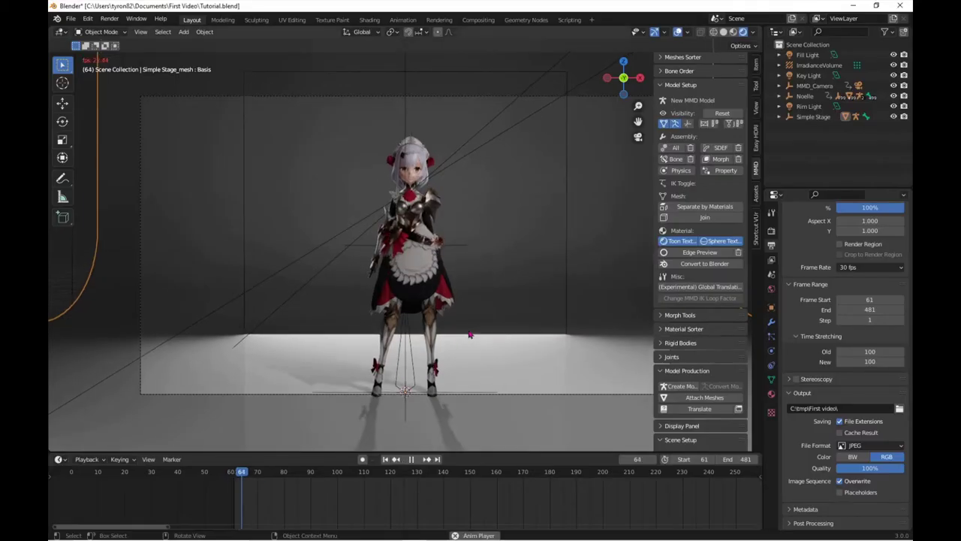
Switch the area below the viewport to the Shader Editor to view the Noelle model's material nodes
click(390, 300)
click(59, 459)
click(96, 425)
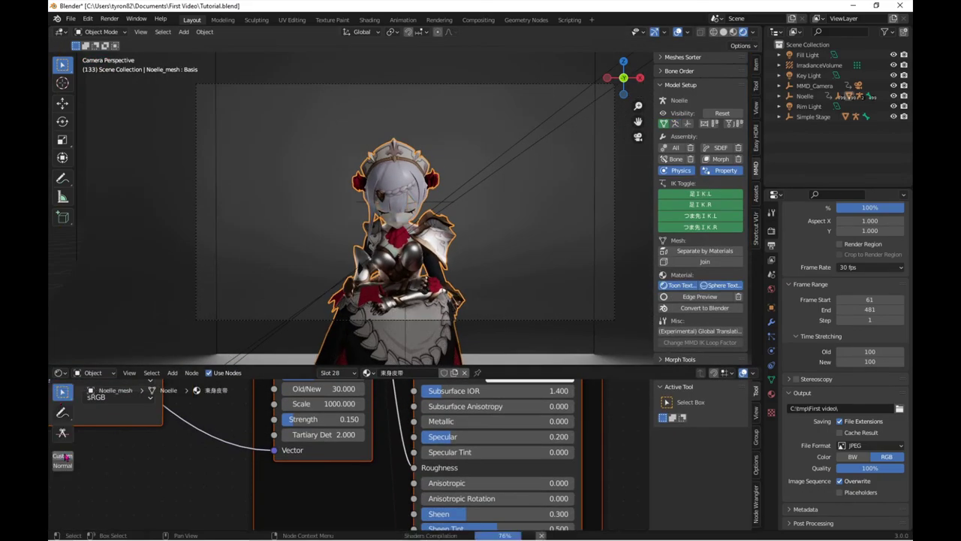
Switch the area below the viewport back to the Timeline and play the animation from its start frame
click(58, 372)
click(190, 413)
click(385, 373)
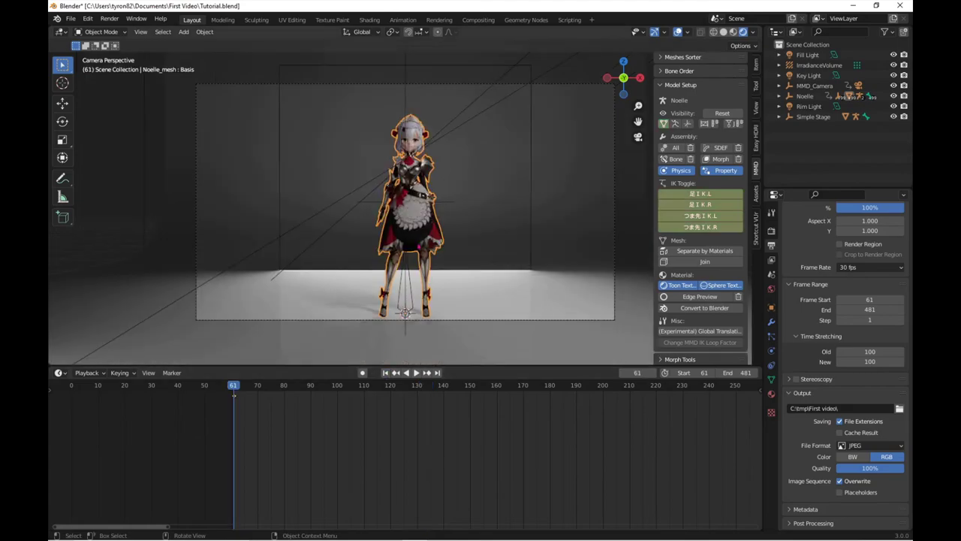
key(space)
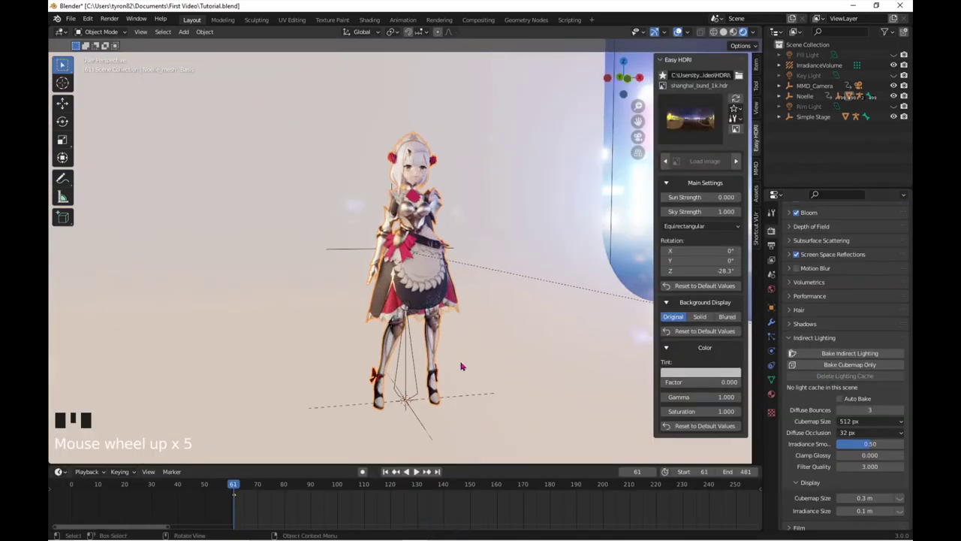
middle_drag(450, 337, 62, 343)
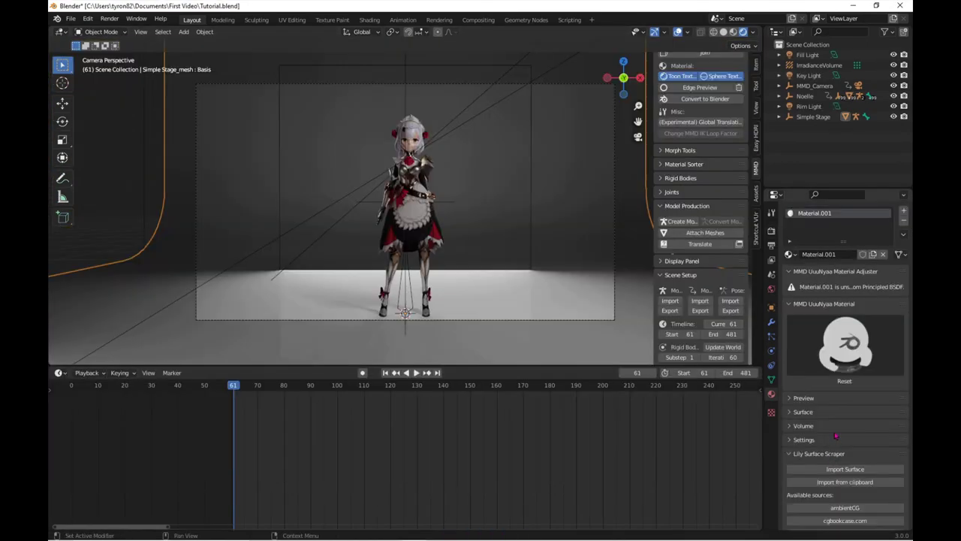
Import the ambientCG Wood077 surface onto the Simple Stage mesh with Lily Surface Scraper, using the 1K-JPG variant
click(839, 410)
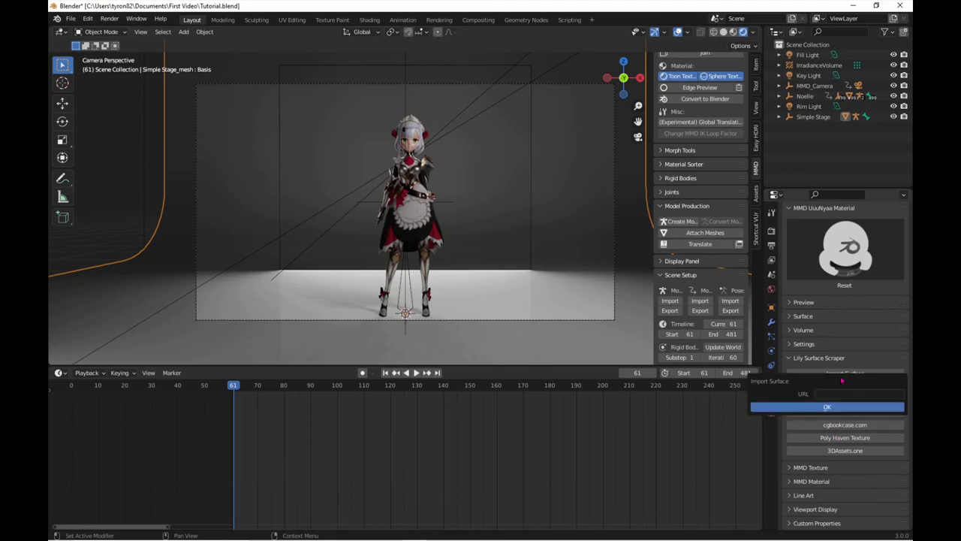
click(839, 403)
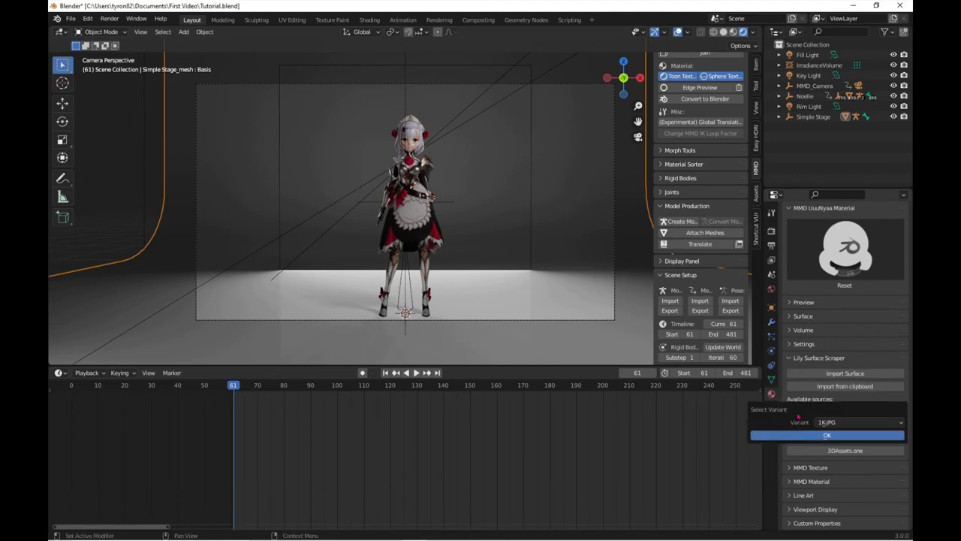
click(834, 423)
click(836, 437)
click(835, 435)
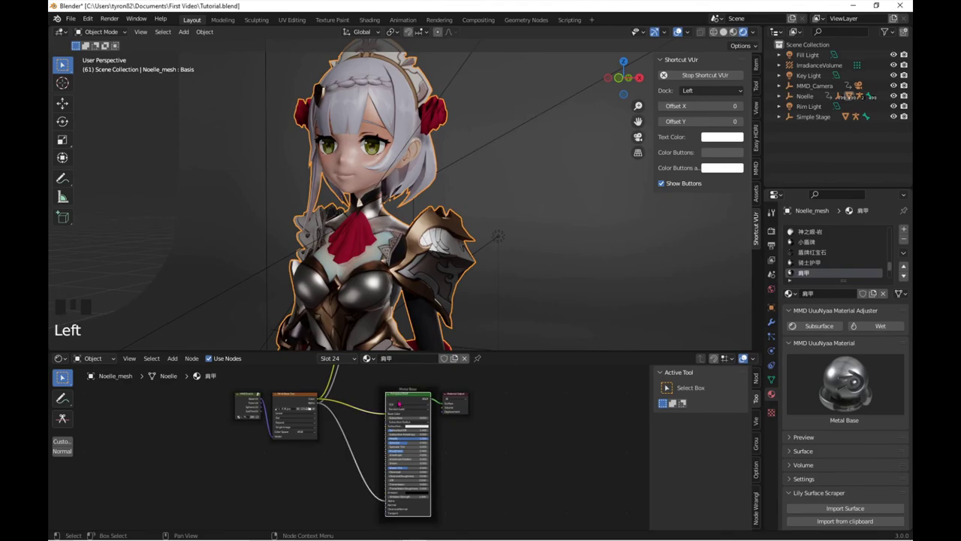
Apply the Wood077 1K texture maps, from AmbientOcclusion through Roughness, to Noelle's 肩甲 material using Principled Texture Setup
key(ctrl+shift+t)
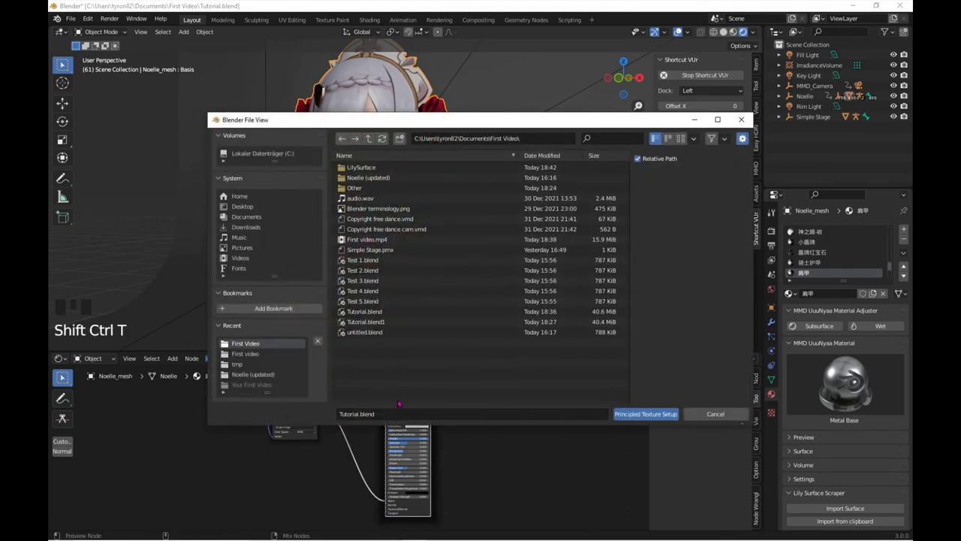
double_click(410, 176)
double_click(410, 176)
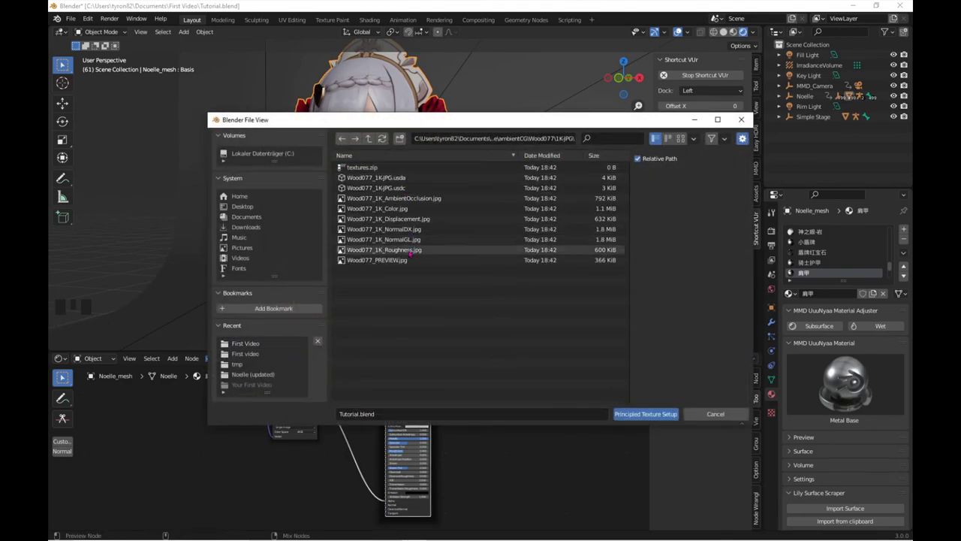
click(408, 250)
shift+click(434, 199)
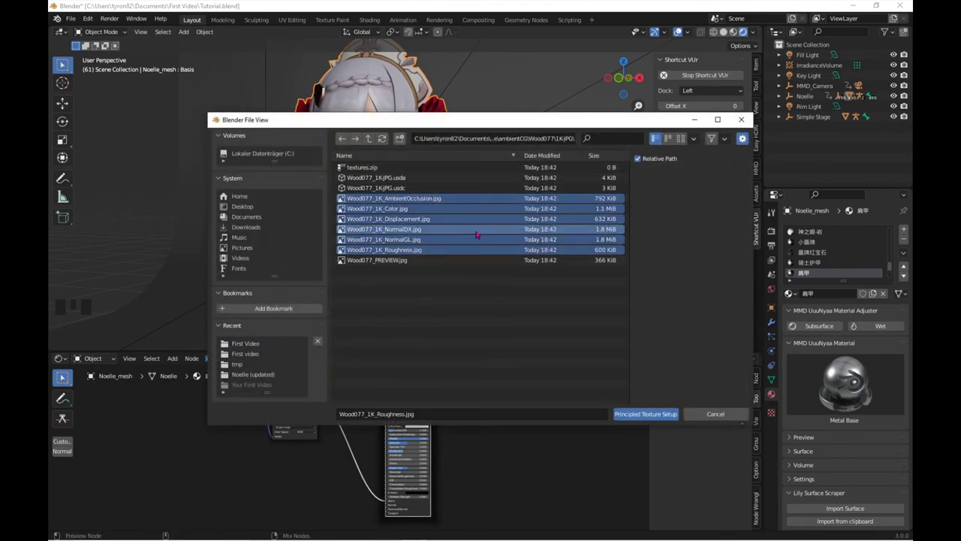
click(645, 414)
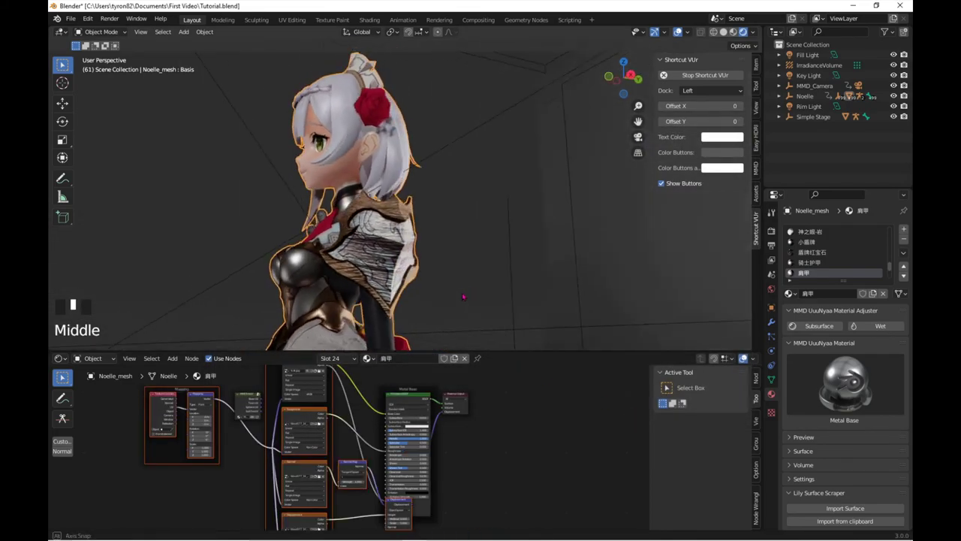